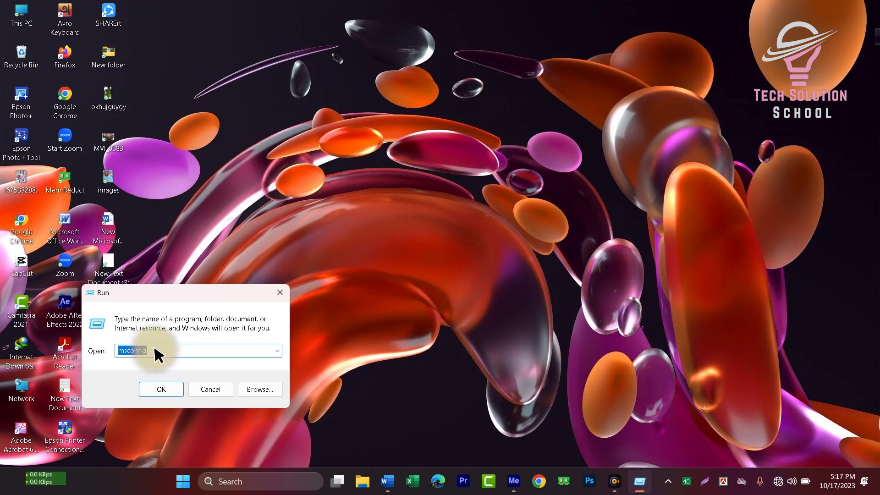
# Step: Run the command "temp" in place of the previous entry to open the Windows Temp folder
pyautogui.press('BackSpace')
pyautogui.press('BackSpace')
pyautogui.press('BackSpace')
pyautogui.write('te')
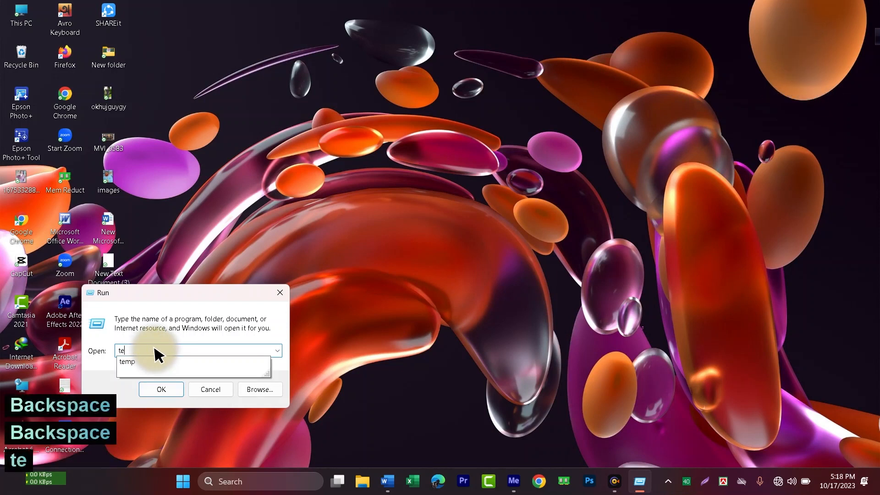
pyautogui.write('mp')
pyautogui.click(151, 390)
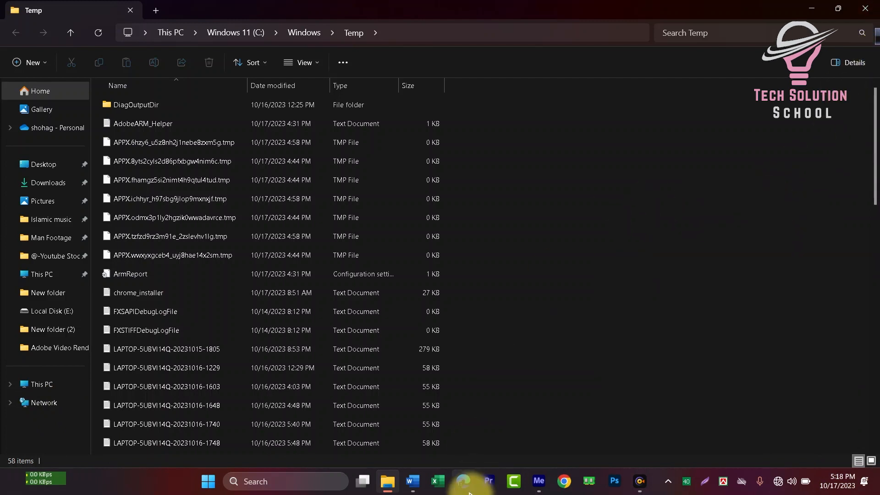
# Step: Delete all files and folders in the Windows Temp folder
pyautogui.scroll(-10, 546, 359)
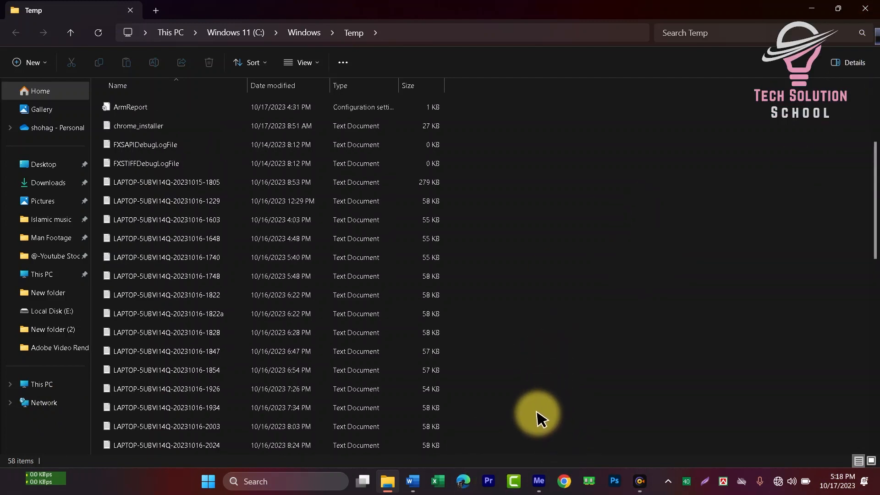
pyautogui.hotkey('ctrl', 'a')
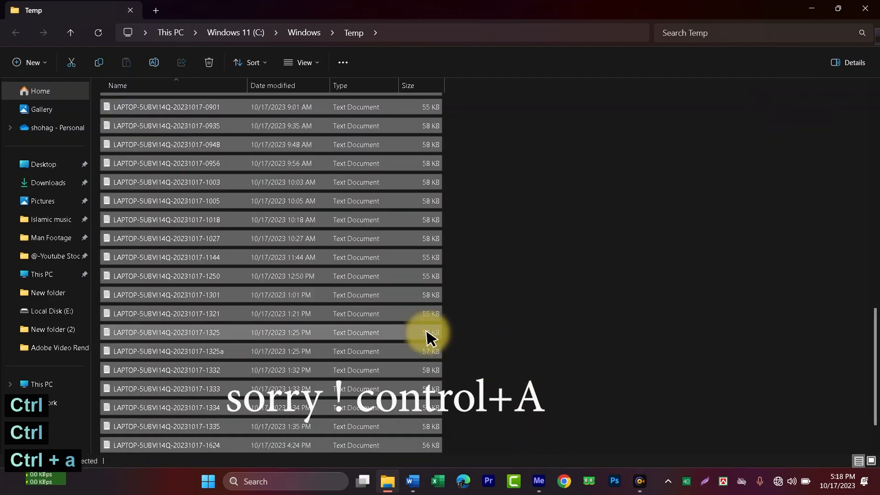
pyautogui.scroll(5, 428, 332)
pyautogui.scroll(3, 430, 326)
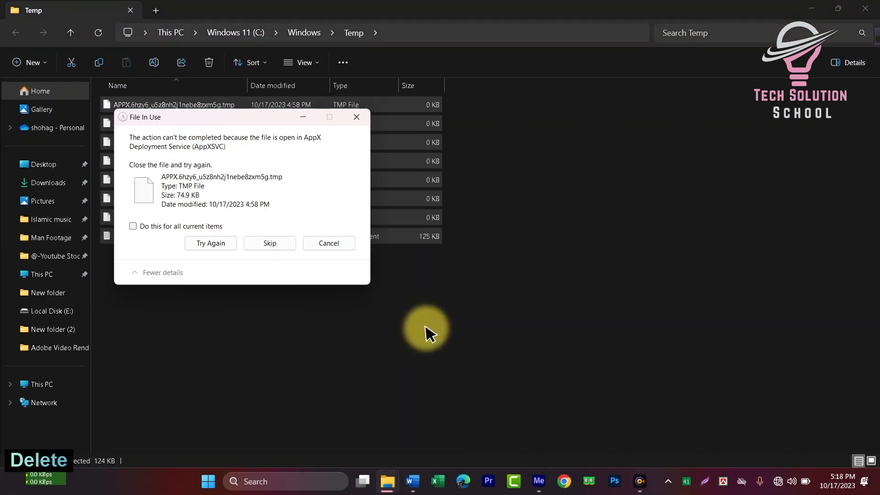
# Step: Retry and skip the files in use, cancelling the rest of the deletion, and close the Windows Temp folder
pyautogui.click(221, 244)
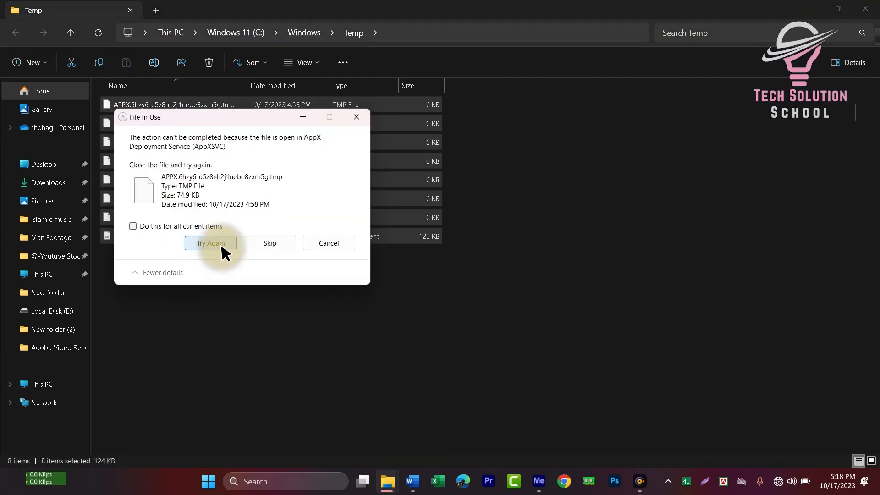
pyautogui.click(275, 243)
pyautogui.click(275, 243)
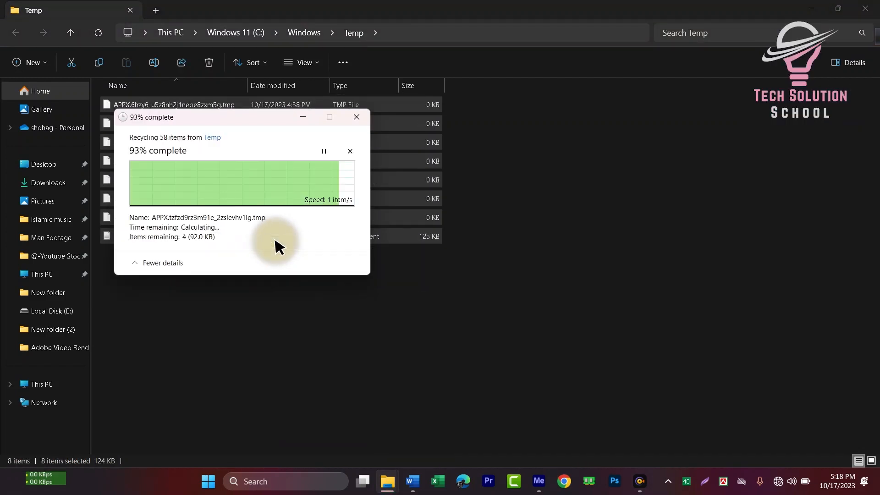
pyautogui.click(354, 120)
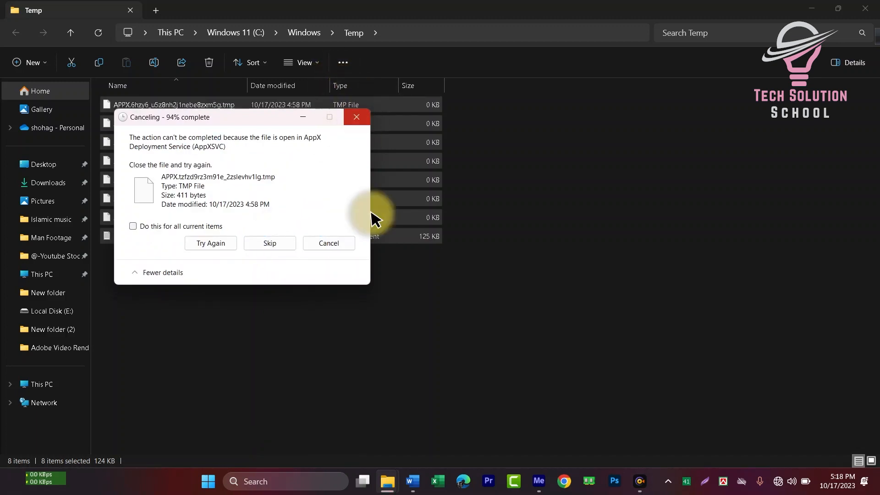
pyautogui.moveTo(422, 335); pyautogui.dragTo(123, 101)
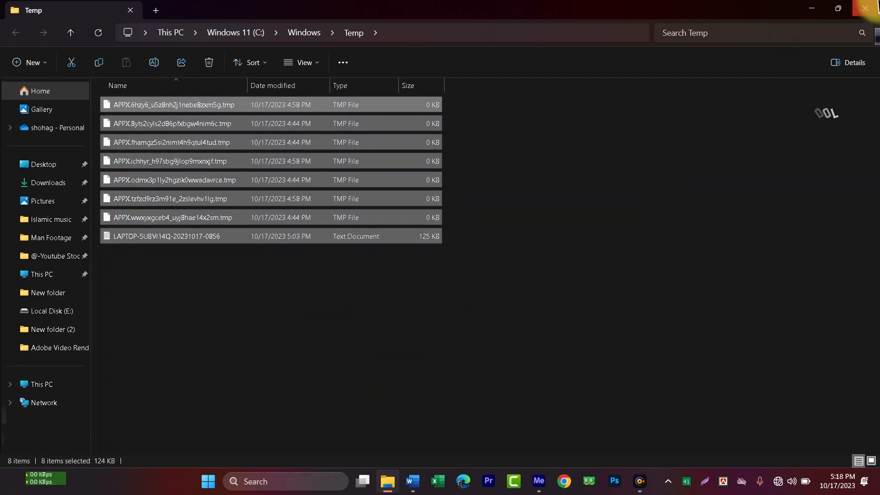
pyautogui.click(865, 8)
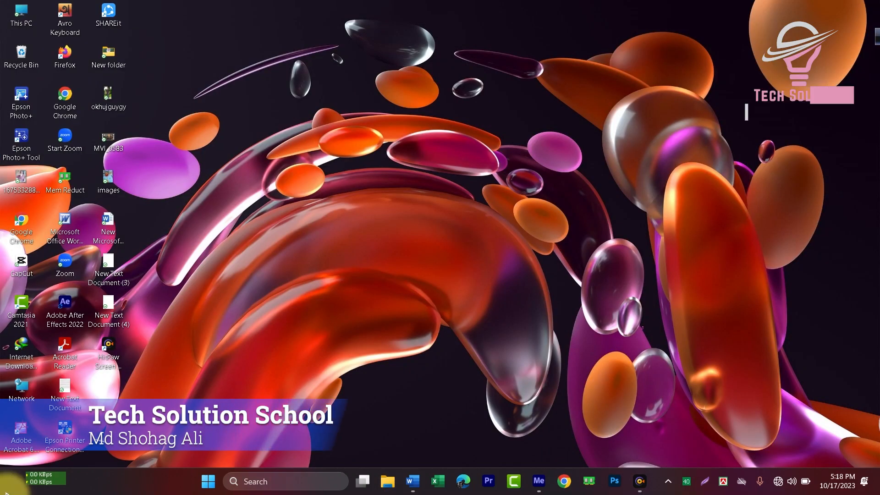
# Step: Bring up the Run dialog again and run "%temp%" to open the user account's Temp folder
pyautogui.click(299, 484)
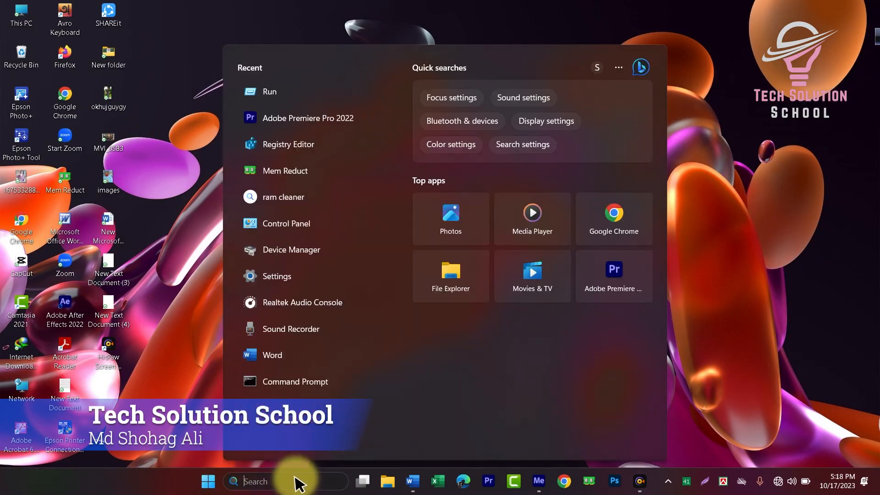
pyautogui.click(275, 100)
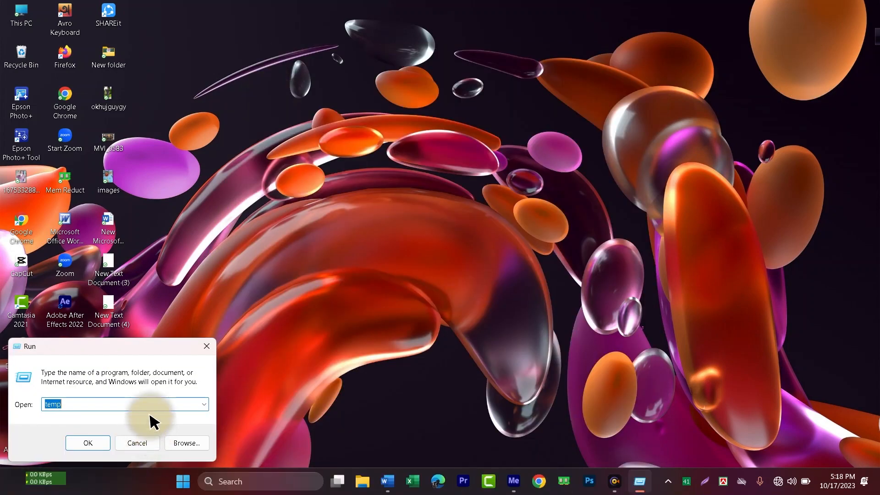
pyautogui.click(241, 486)
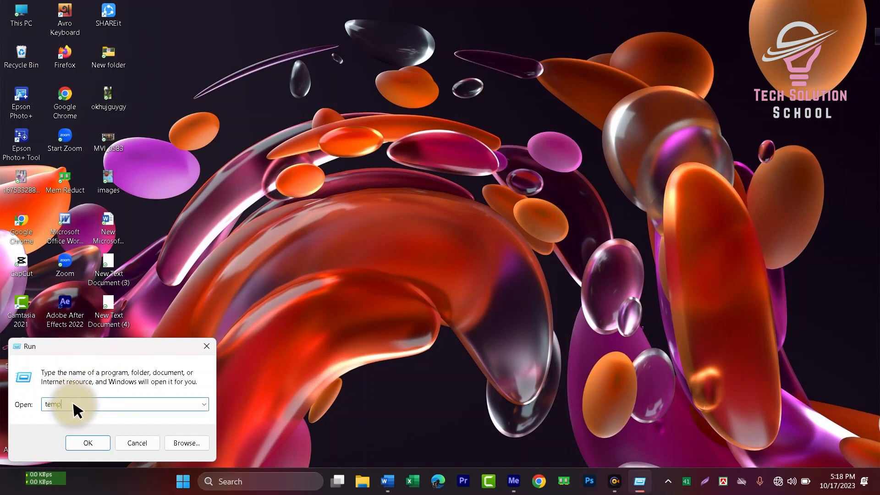
pyautogui.write('%')
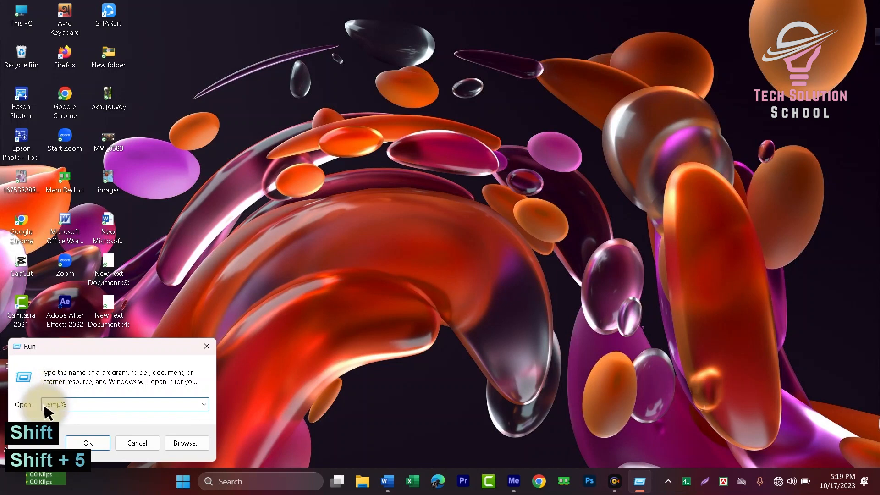
pyautogui.press('Home')
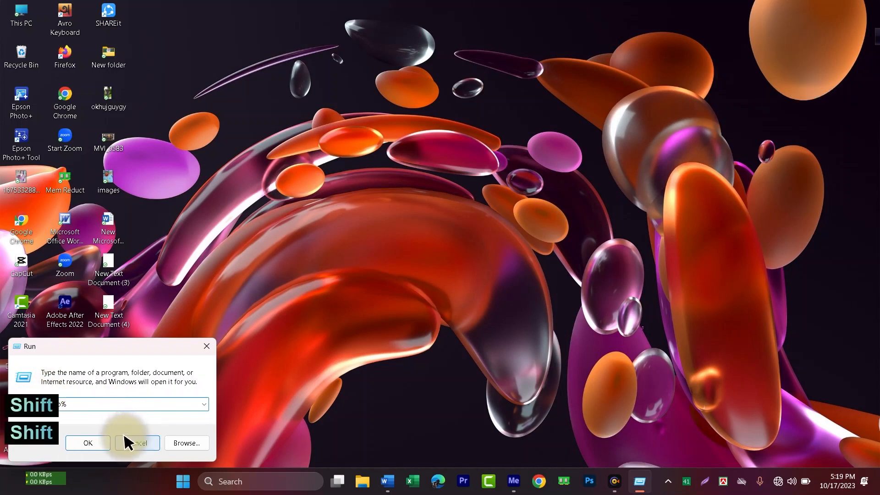
pyautogui.write('%')
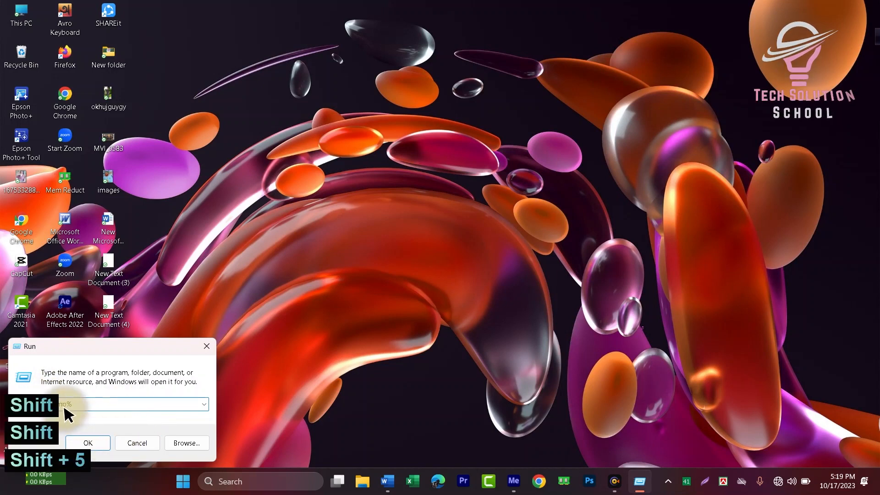
pyautogui.click(99, 446)
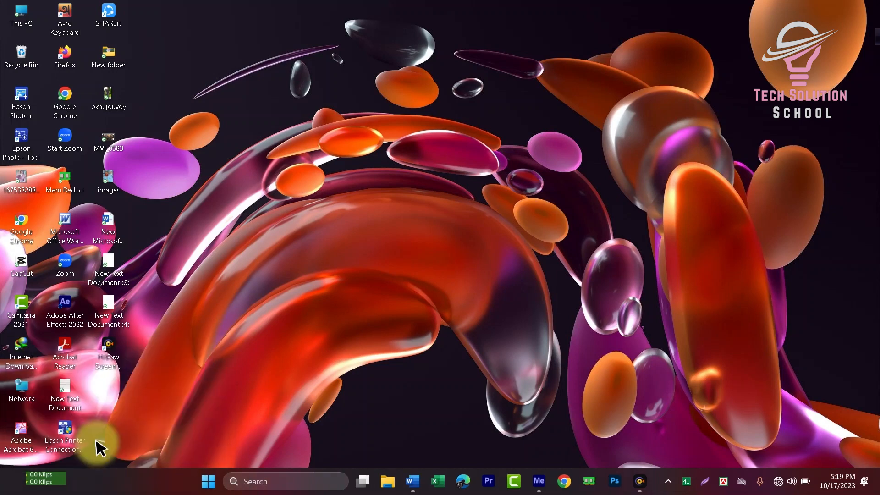
# Step: Delete all files and folders in the AppData Local Temp folder
pyautogui.scroll(-12, 319, 339)
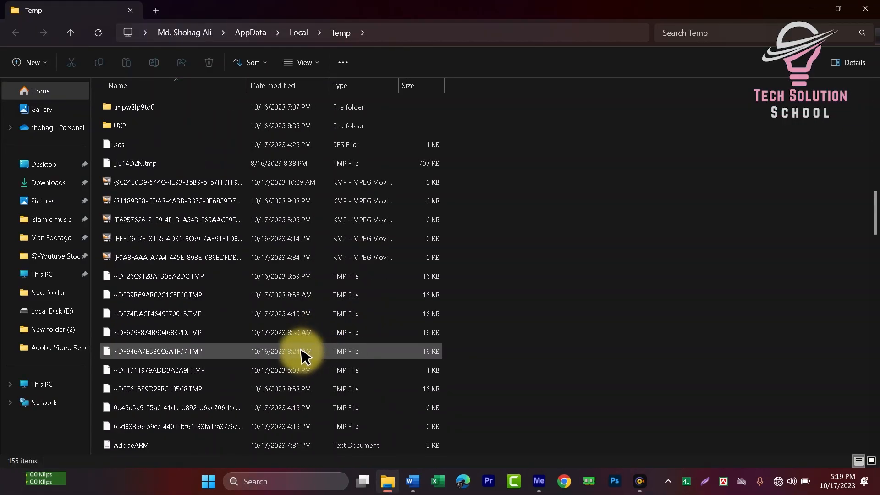
pyautogui.click(320, 370)
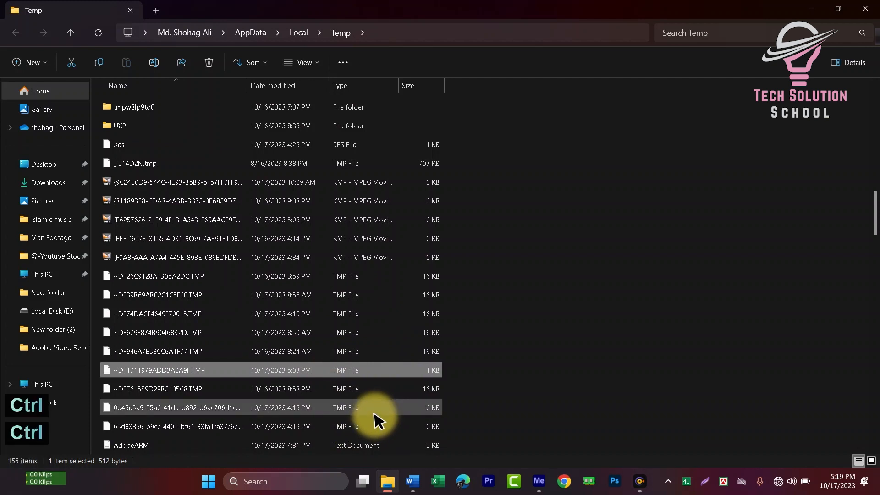
pyautogui.hotkey('ctrl', 'a')
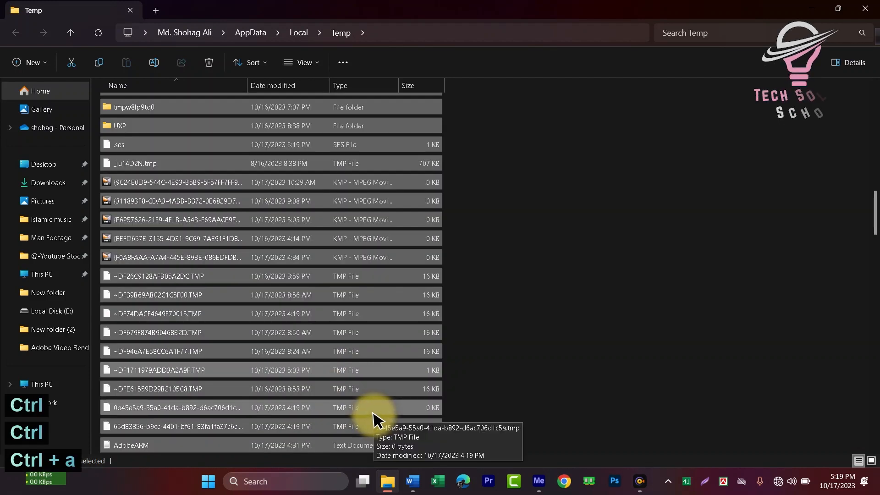
pyautogui.press('Delete')
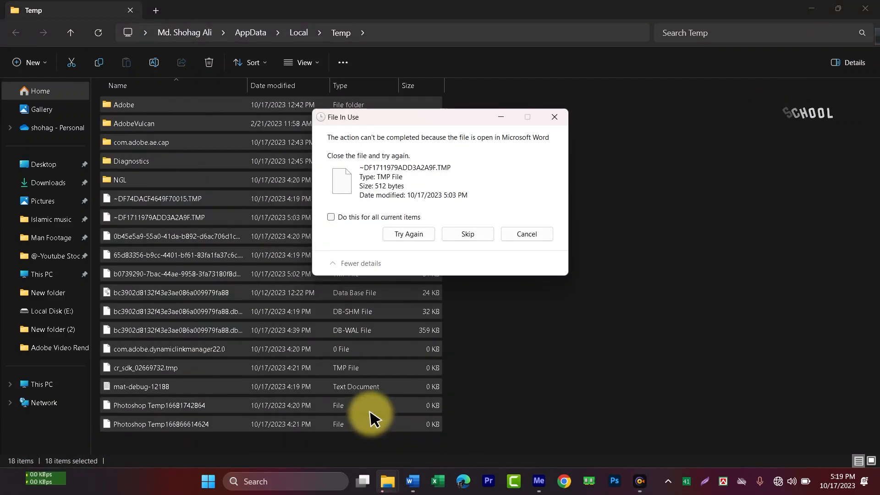
# Step: Skip the files in use, cancel the rest of the deletion, and close the AppData Temp folder
pyautogui.click(464, 234)
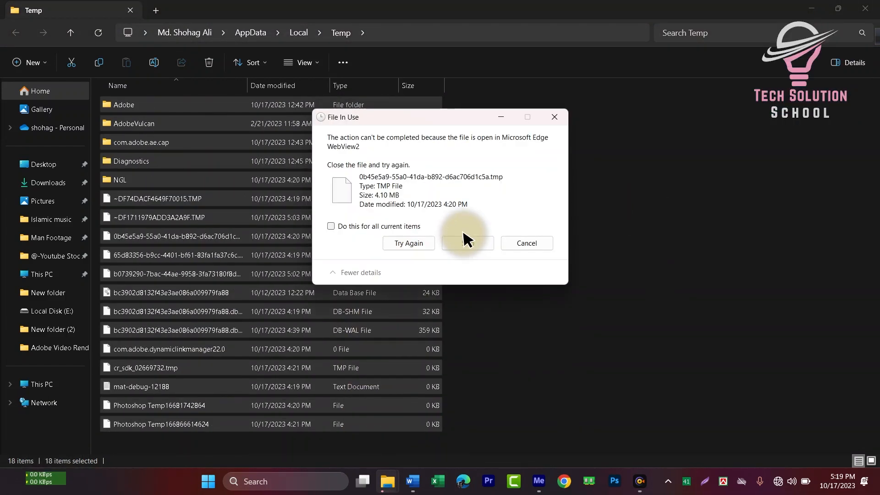
pyautogui.click(465, 241)
pyautogui.click(556, 118)
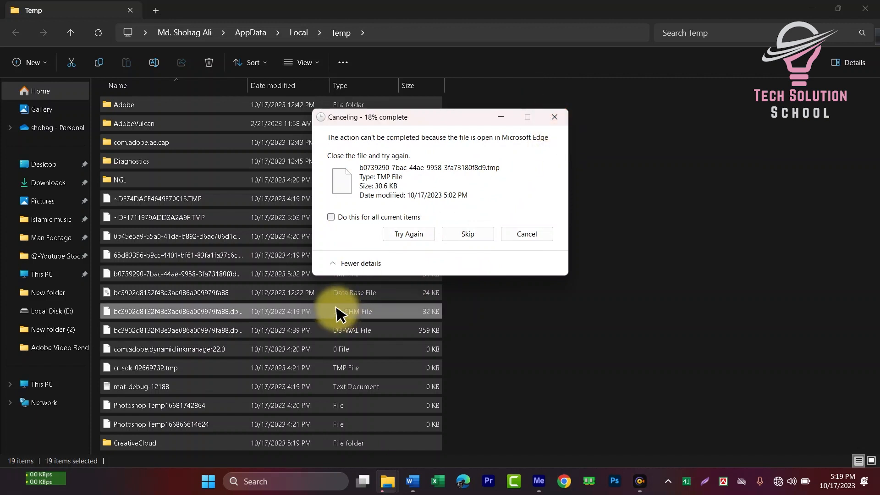
pyautogui.click(553, 117)
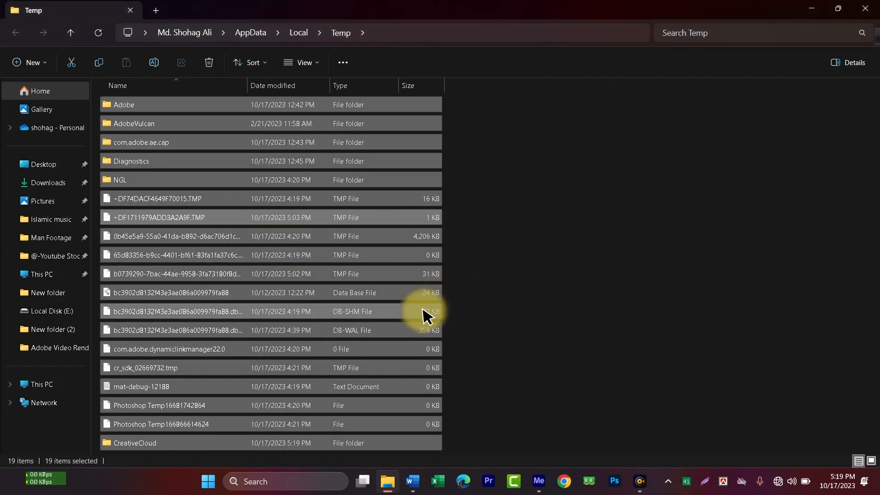
pyautogui.click(862, 10)
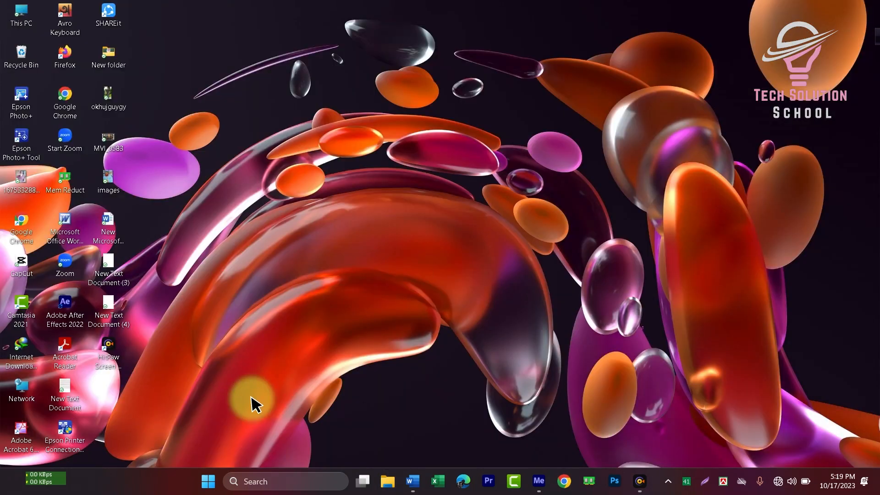
pyautogui.rightClick(390, 229)
pyautogui.click(393, 214)
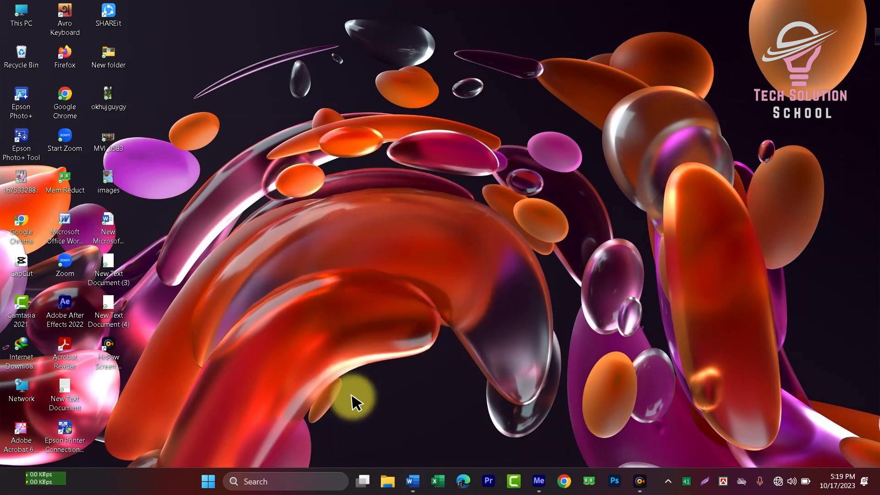
# Step: Search for the Run app and run "recent" to open the Recent folder
pyautogui.click(281, 481)
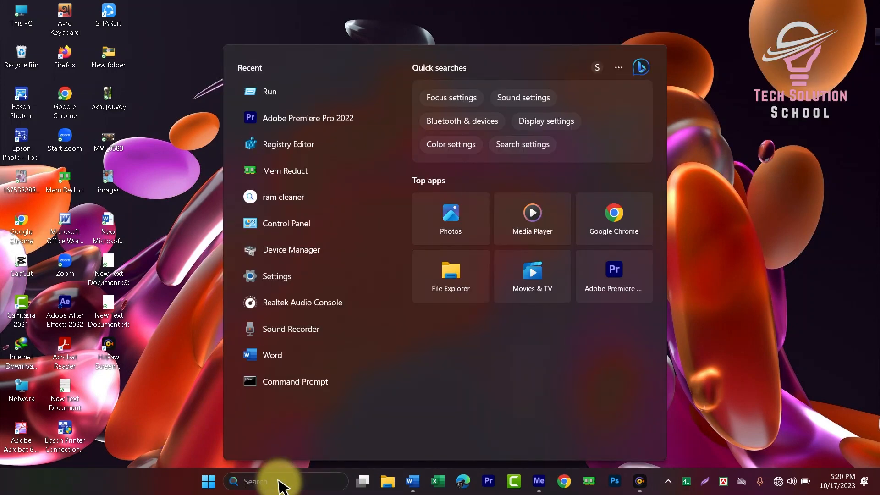
pyautogui.write('run')
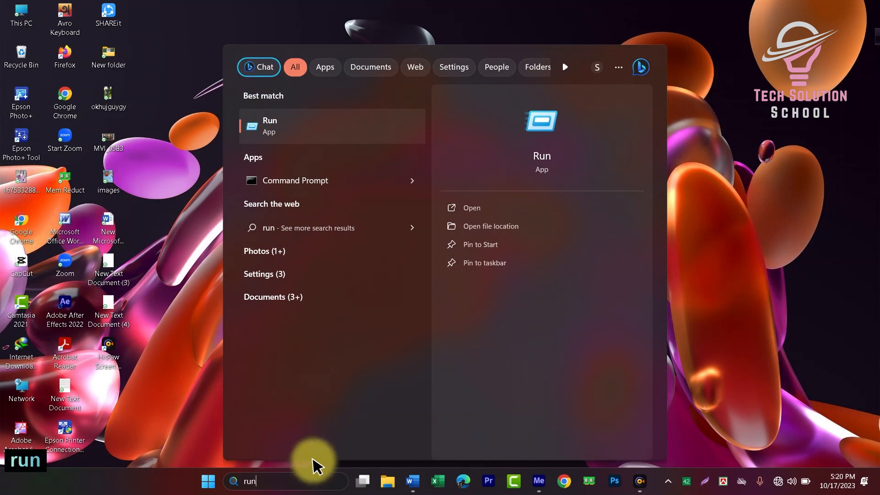
pyautogui.press('Return')
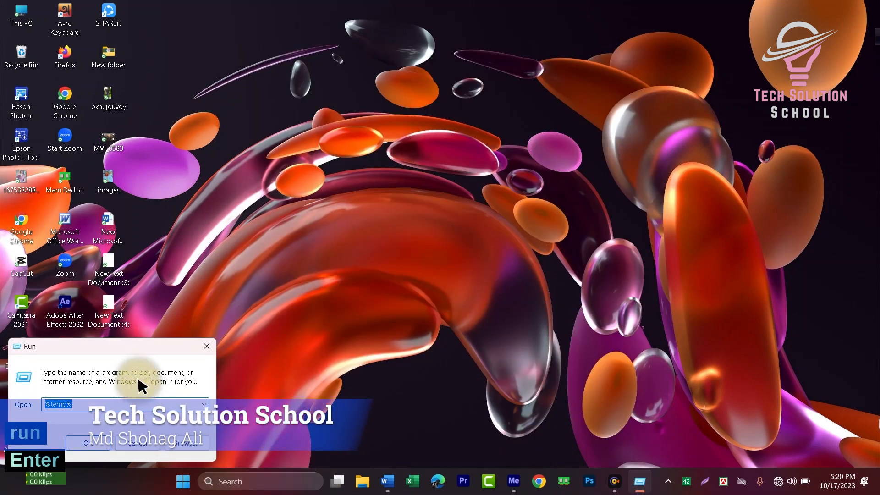
pyautogui.moveTo(98, 343); pyautogui.dragTo(266, 241)
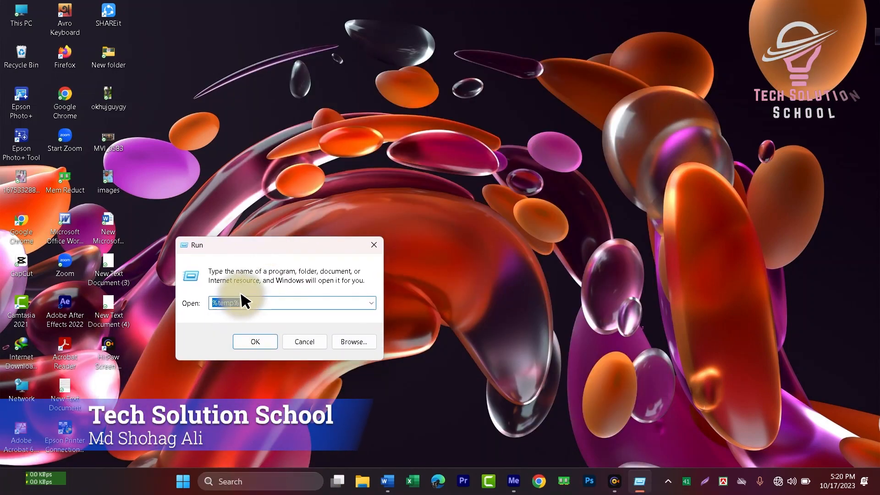
pyautogui.write('re')
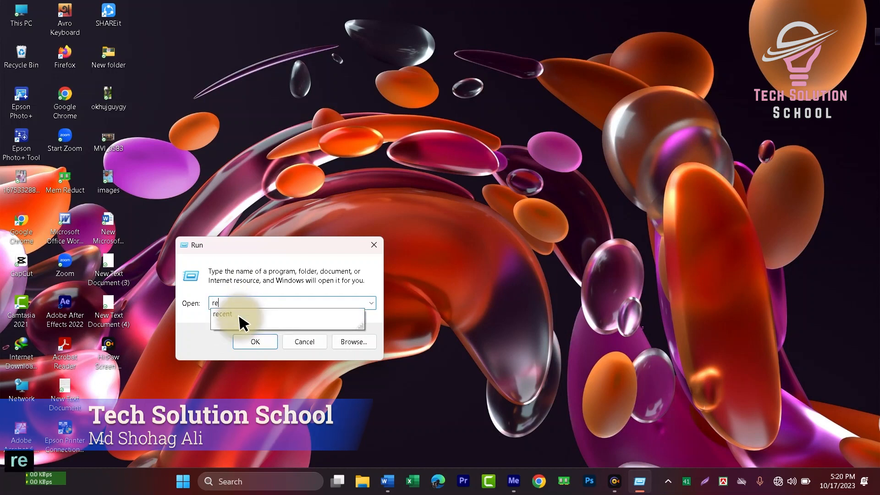
pyautogui.write('cent')
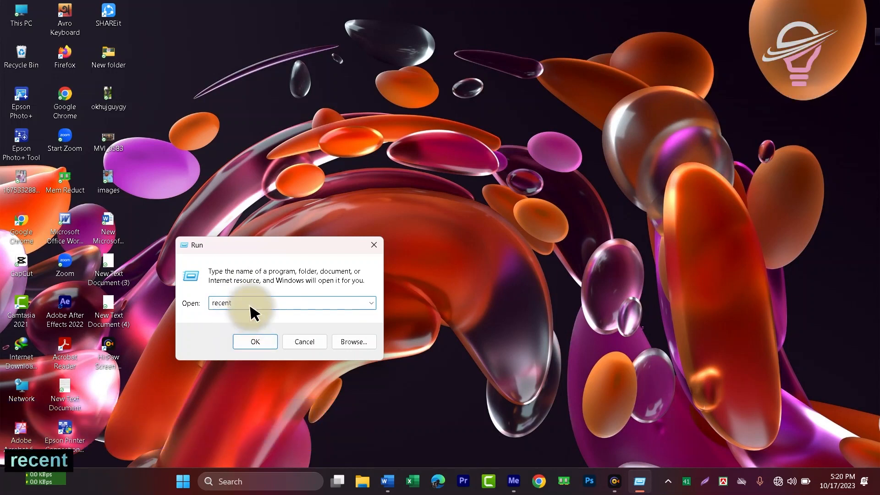
pyautogui.click(259, 342)
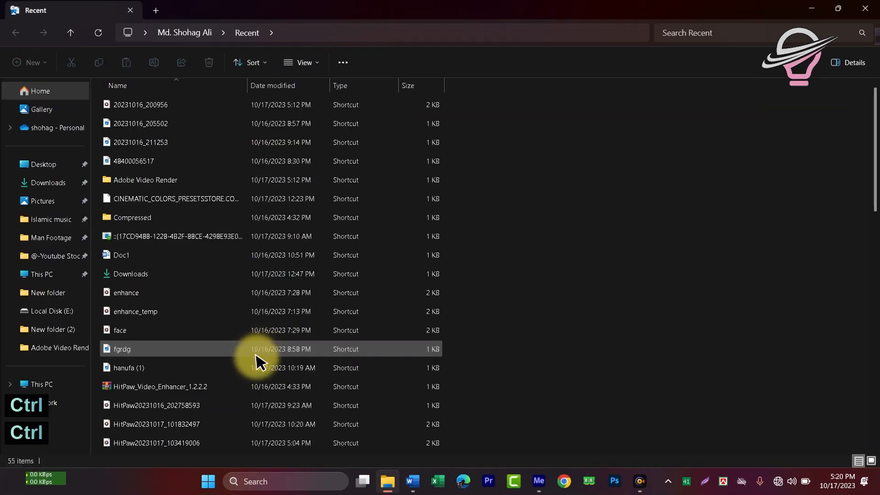
# Step: Delete all shortcuts in the Recent folder
pyautogui.hotkey('ctrl', 'a')
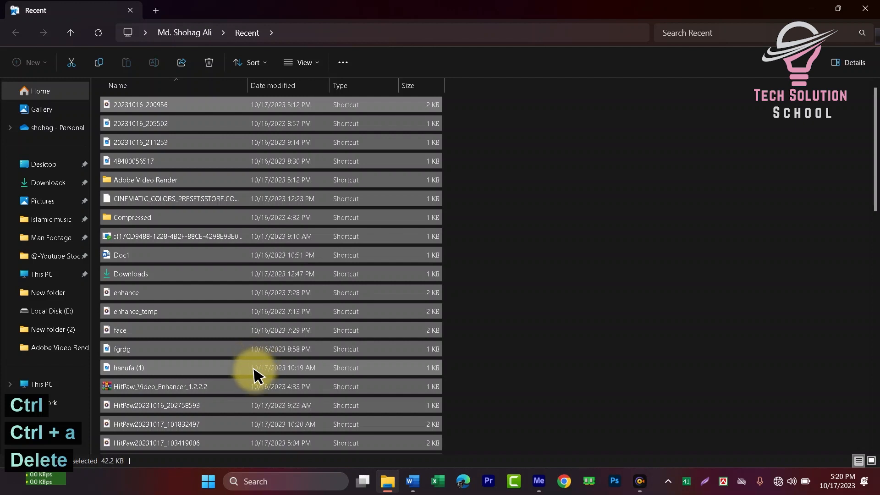
pyautogui.press('Delete')
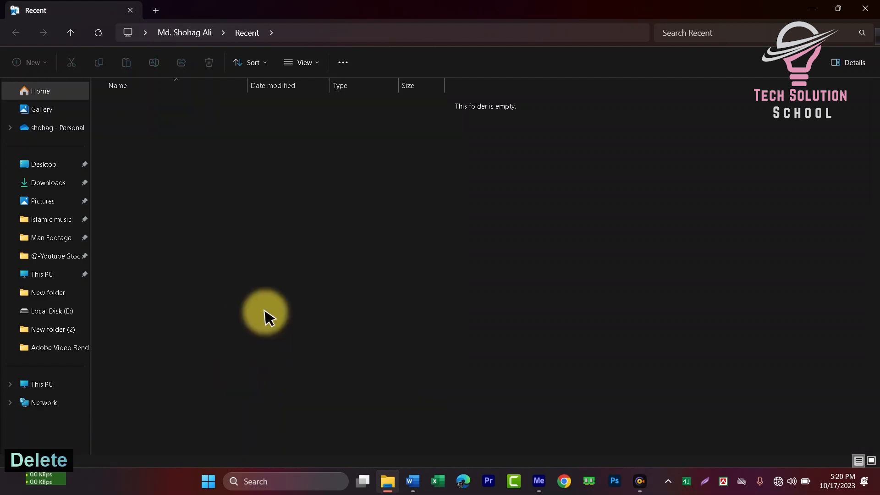
# Step: Close the empty Recent folder, then search for the Settings app and open it
pyautogui.click(864, 8)
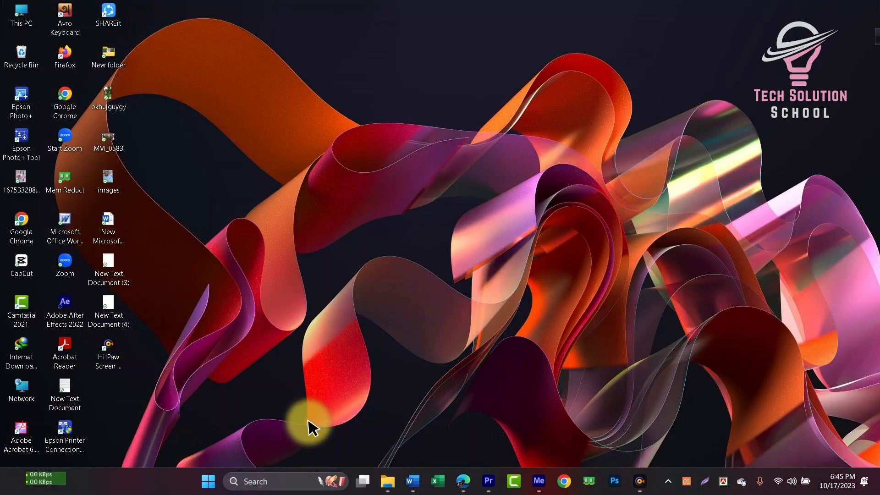
pyautogui.click(275, 479)
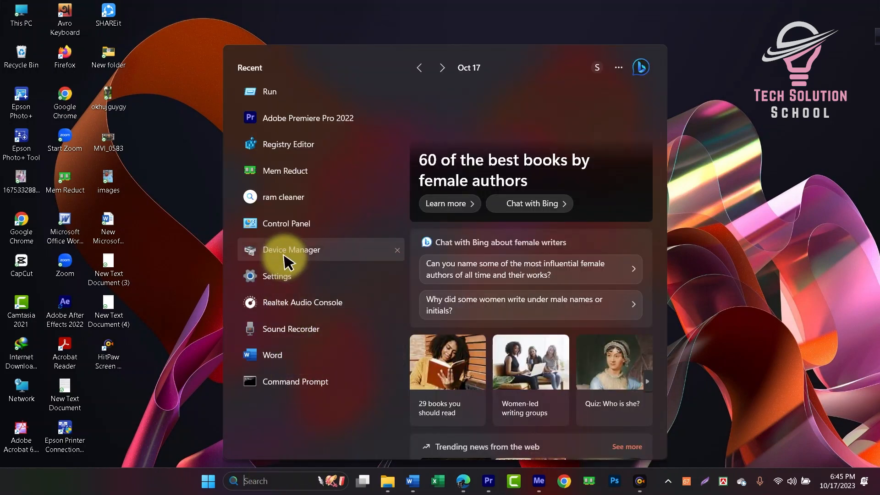
pyautogui.write('se')
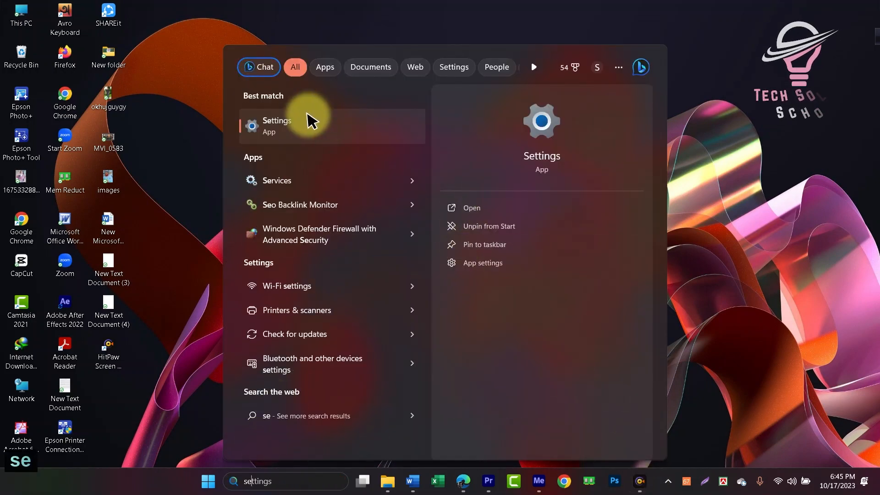
pyautogui.click(299, 126)
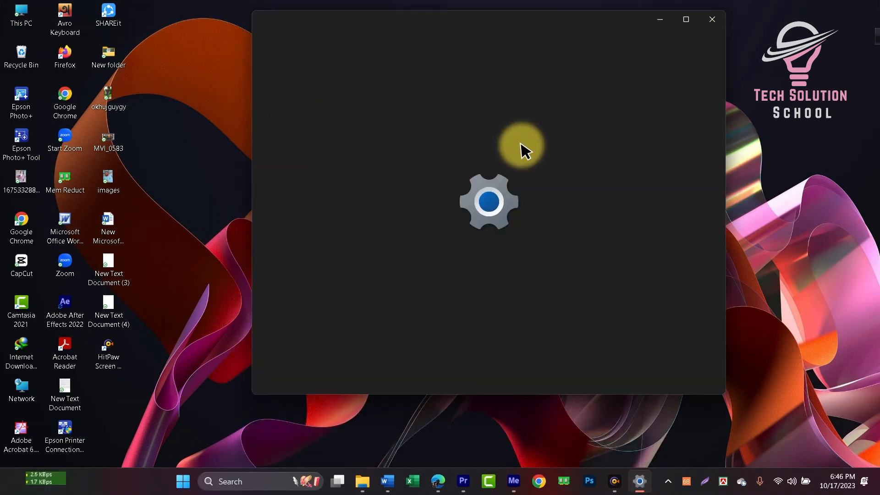
# Step: Find "View advanced system settings" in Settings and open the Performance settings from System Properties
pyautogui.click(293, 101)
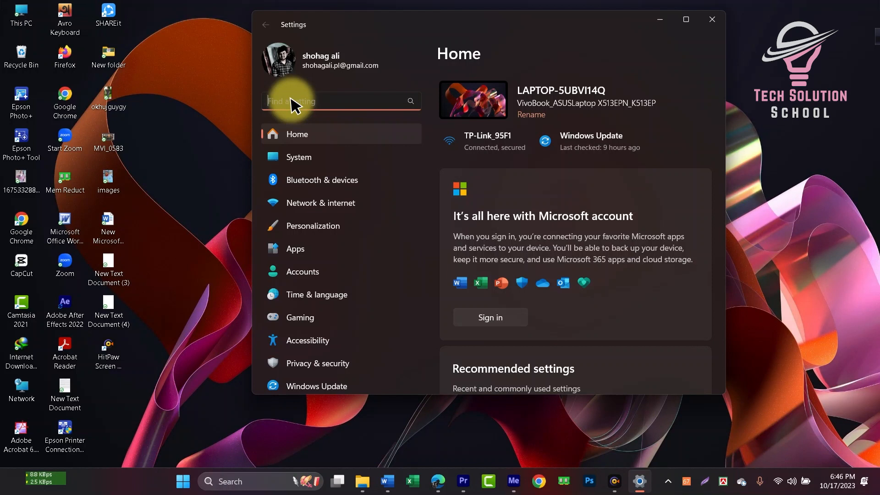
pyautogui.write('view adva')
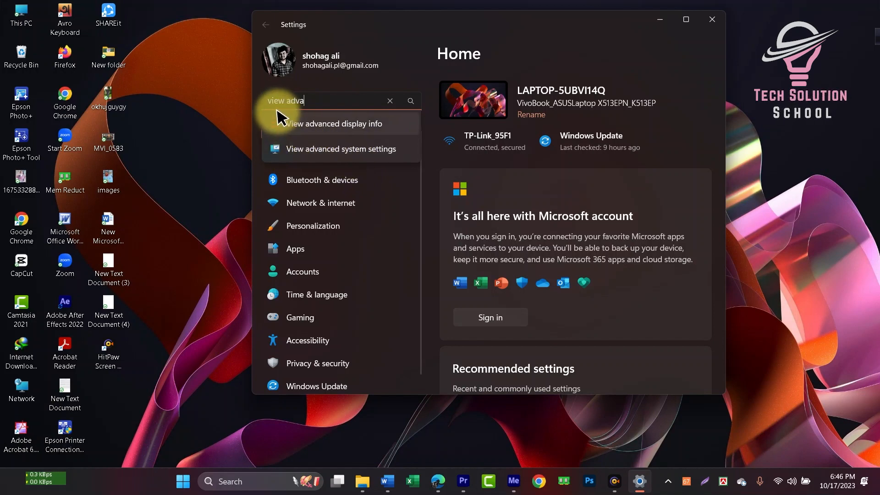
pyautogui.click(315, 154)
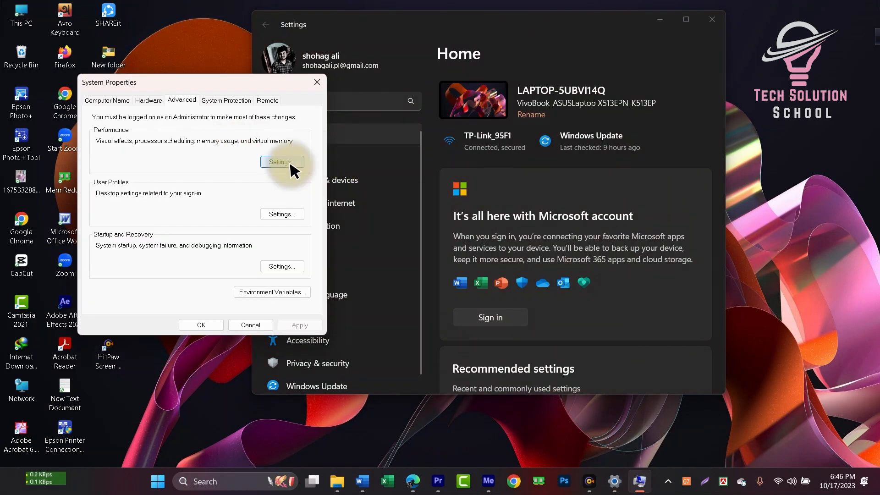
pyautogui.moveTo(281, 87); pyautogui.dragTo(521, 39)
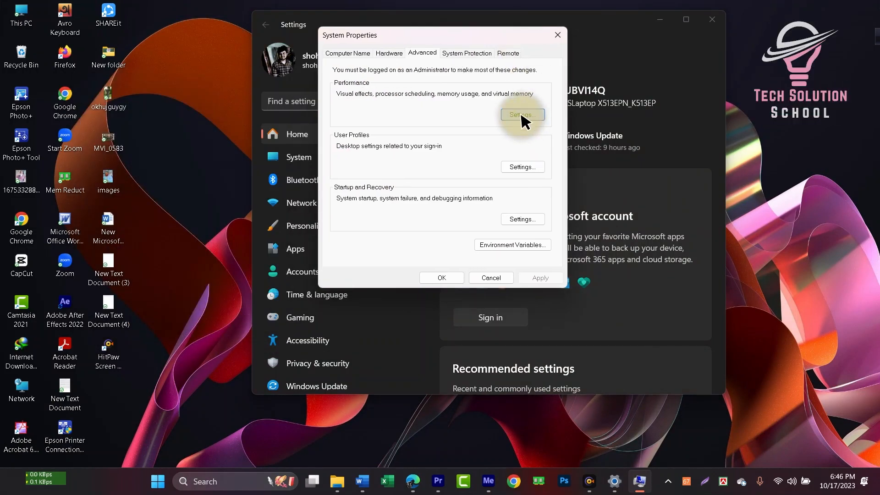
pyautogui.click(522, 115)
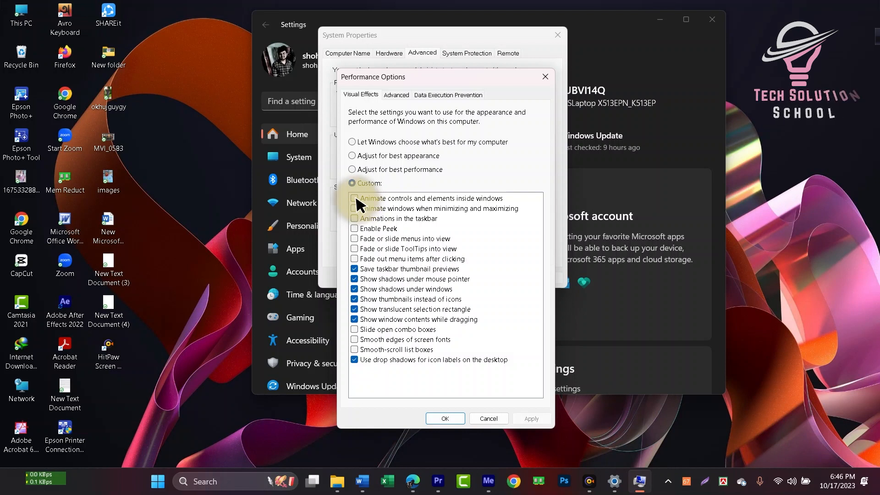
# Step: Toggle the taskbar thumbnail previews, mouse pointer shadow and window shadow effects off and back on
pyautogui.click(355, 269)
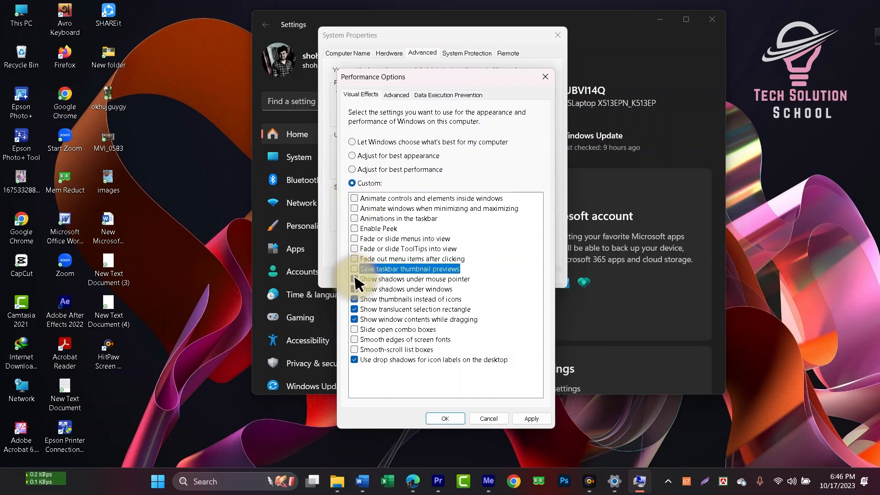
pyautogui.click(354, 279)
pyautogui.click(353, 289)
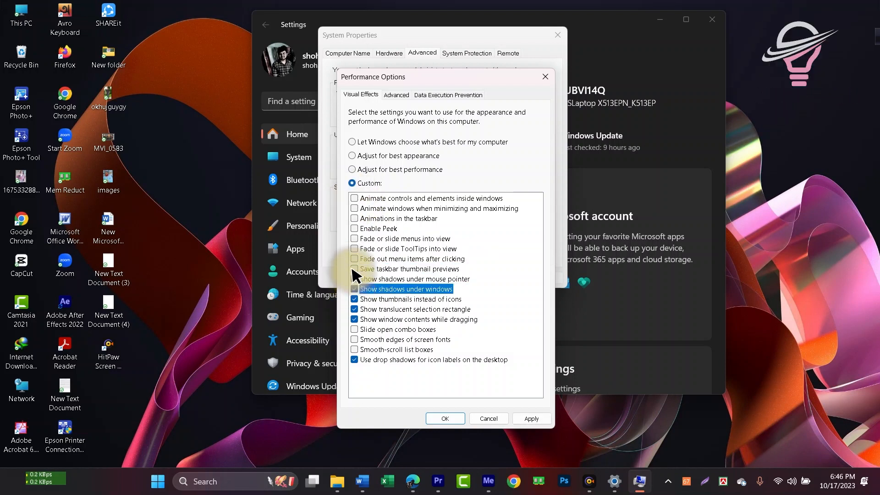
pyautogui.click(356, 270)
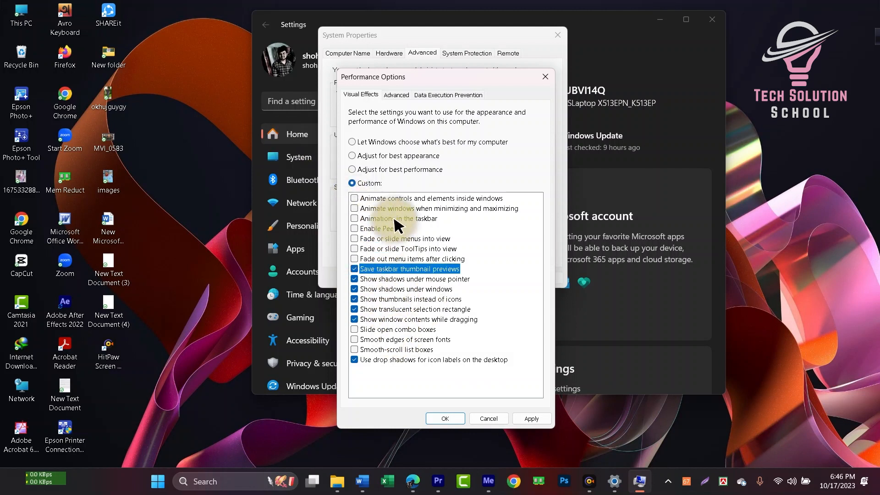
# Step: Confirm the Custom visual effects selection and close System Properties and Settings
pyautogui.click(352, 184)
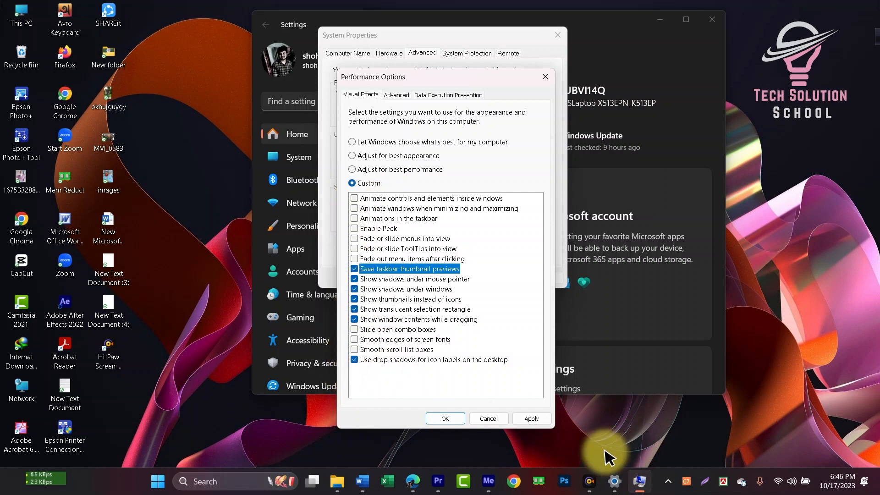
pyautogui.click(452, 419)
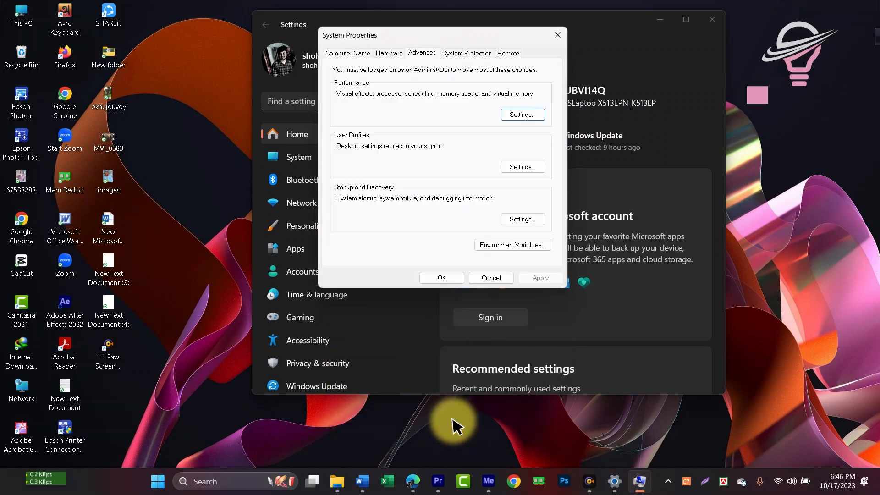
pyautogui.click(555, 33)
pyautogui.click(708, 19)
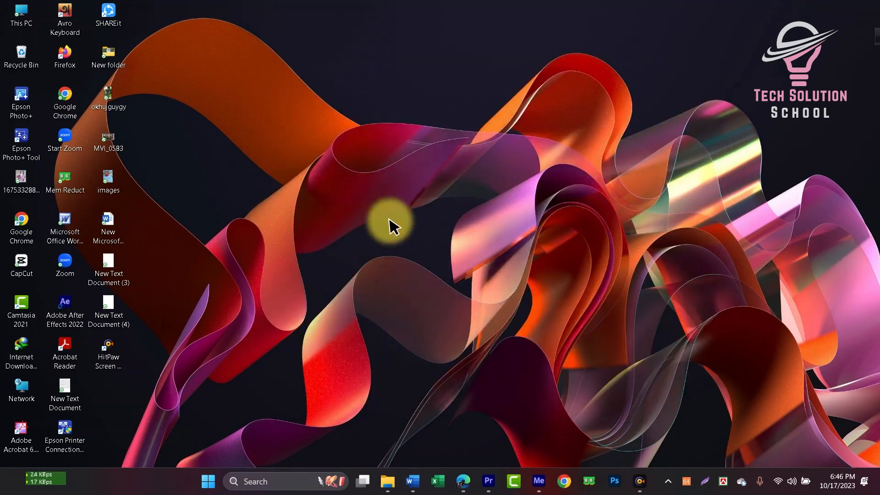
pyautogui.rightClick(357, 185)
pyautogui.click(403, 240)
# Step: Search for the Run app and run "services.msc" to open the Services console
pyautogui.click(274, 478)
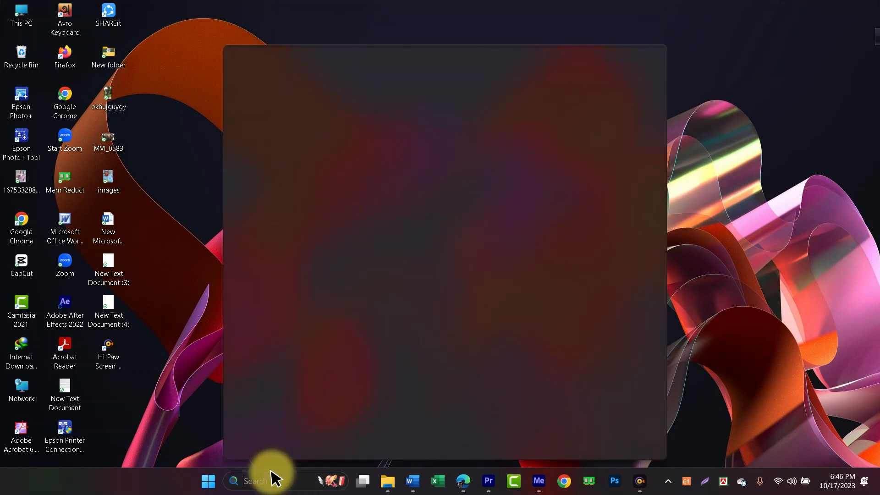
pyautogui.write('ru')
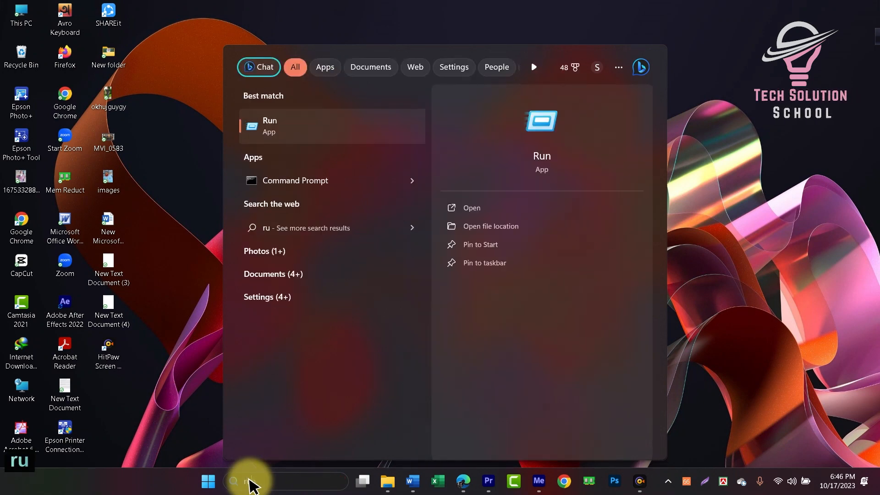
pyautogui.write('n')
pyautogui.click(277, 123)
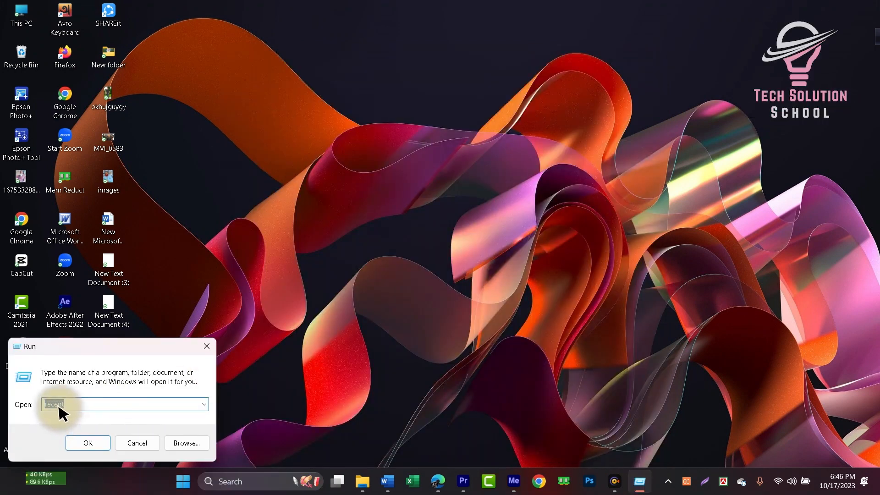
pyautogui.press('BackSpace')
pyautogui.write('services')
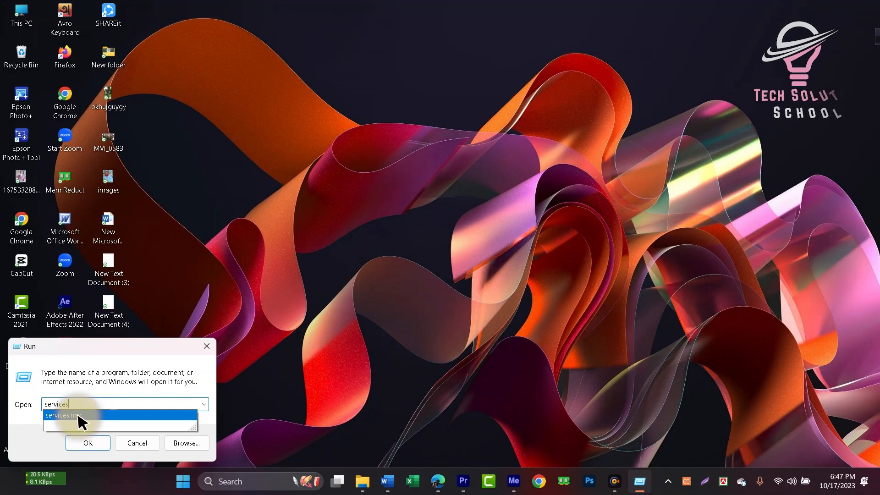
pyautogui.click(78, 415)
pyautogui.click(91, 443)
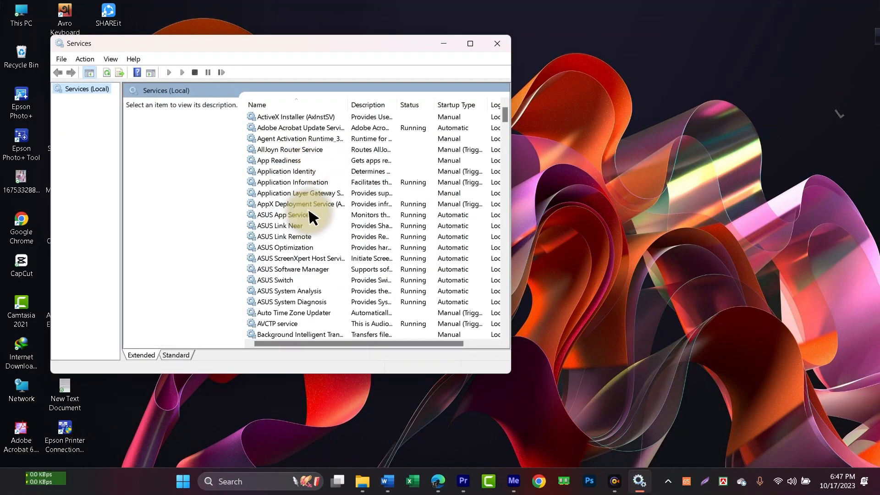
# Step: Find the Windows Update service in the list, maximize the Services window, and open the service's properties
pyautogui.scroll(-5, 316, 219)
pyautogui.scroll(-6, 316, 220)
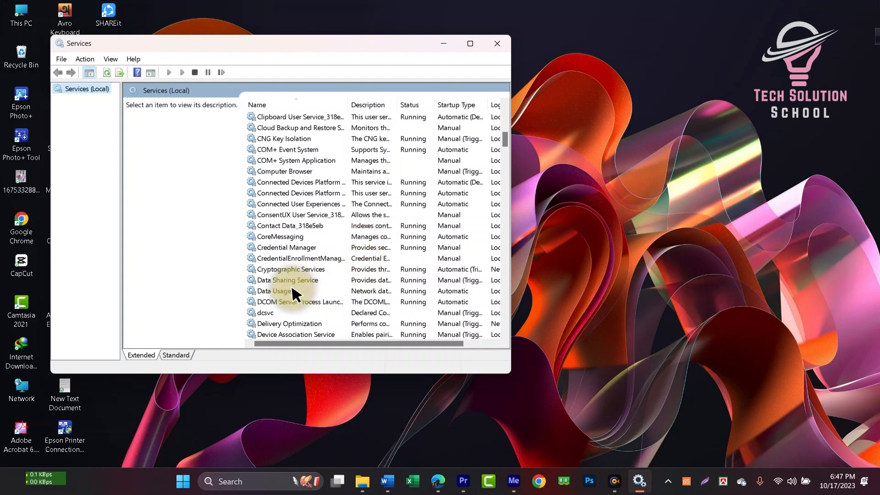
pyautogui.scroll(-10, 301, 287)
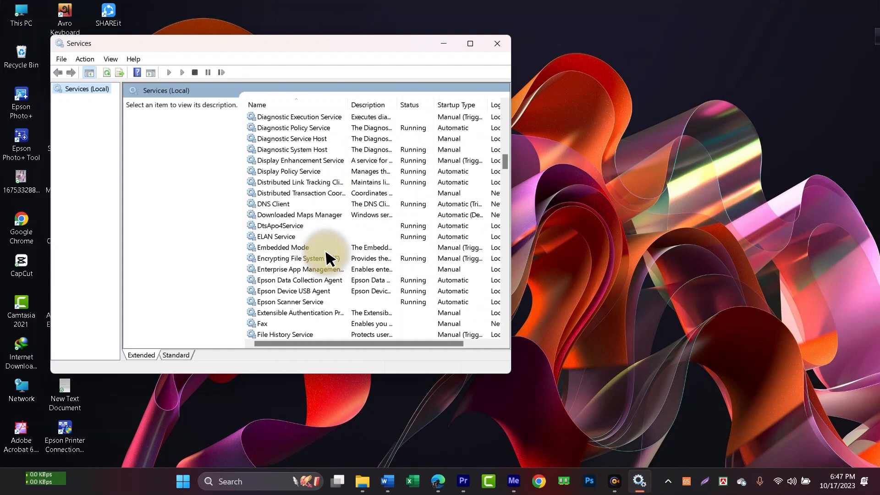
pyautogui.scroll(-15, 327, 275)
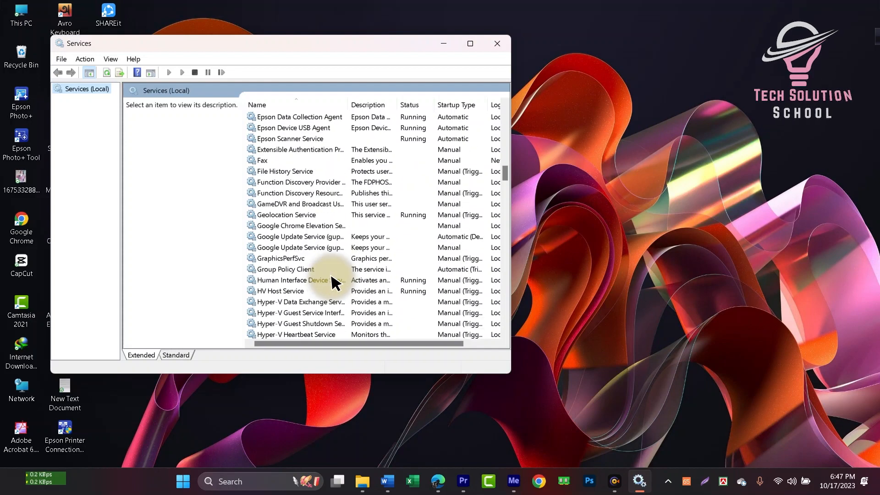
pyautogui.scroll(-15, 333, 285)
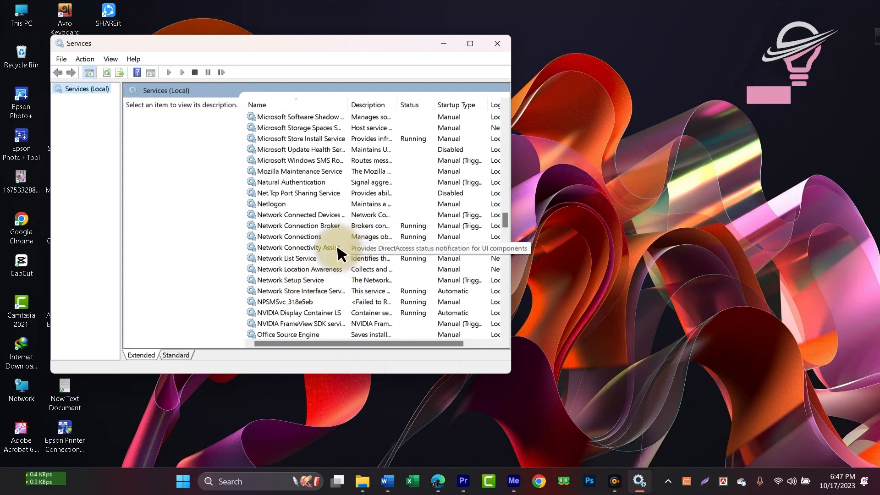
pyautogui.scroll(-4, 338, 255)
pyautogui.scroll(-18, 338, 258)
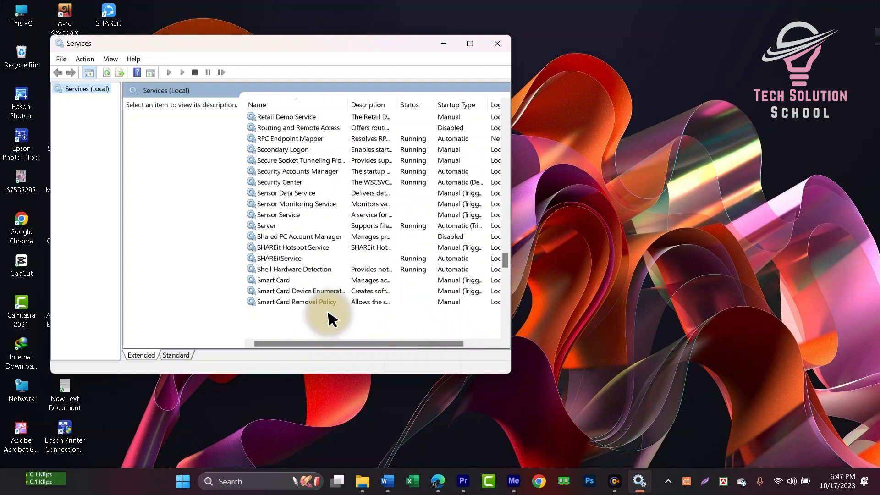
pyautogui.scroll(-11, 333, 320)
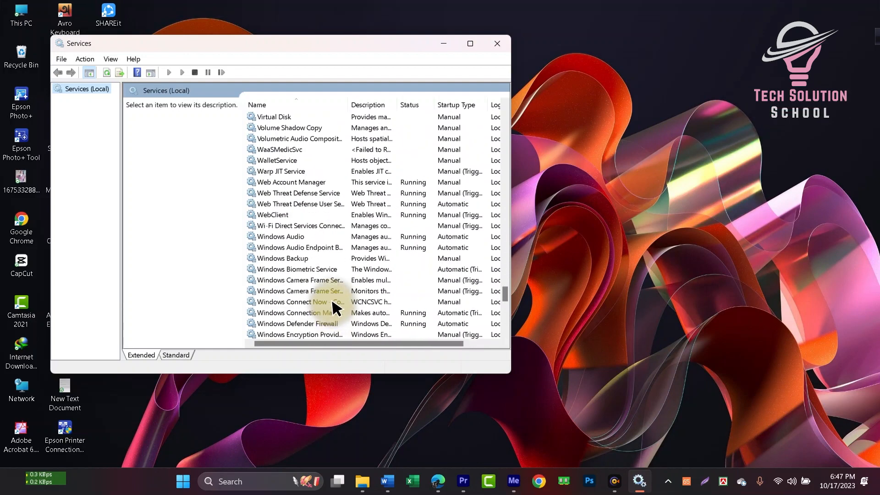
pyautogui.scroll(-12, 359, 304)
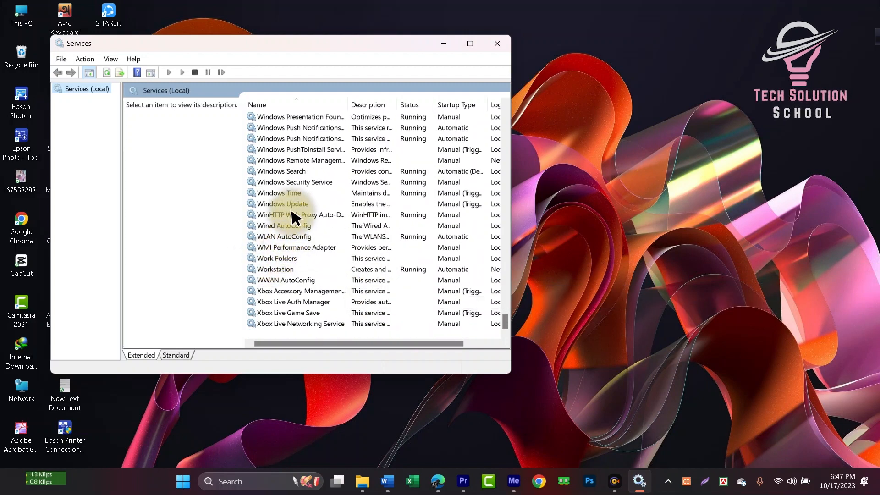
pyautogui.click(279, 204)
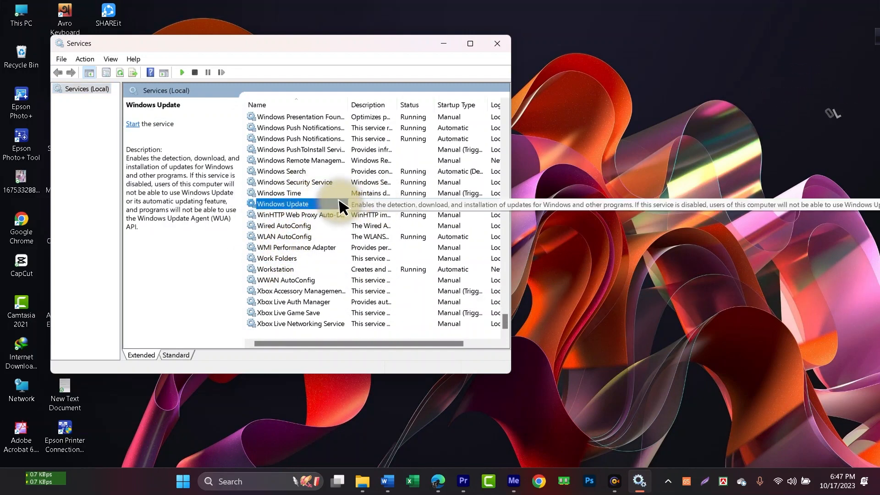
pyautogui.click(469, 43)
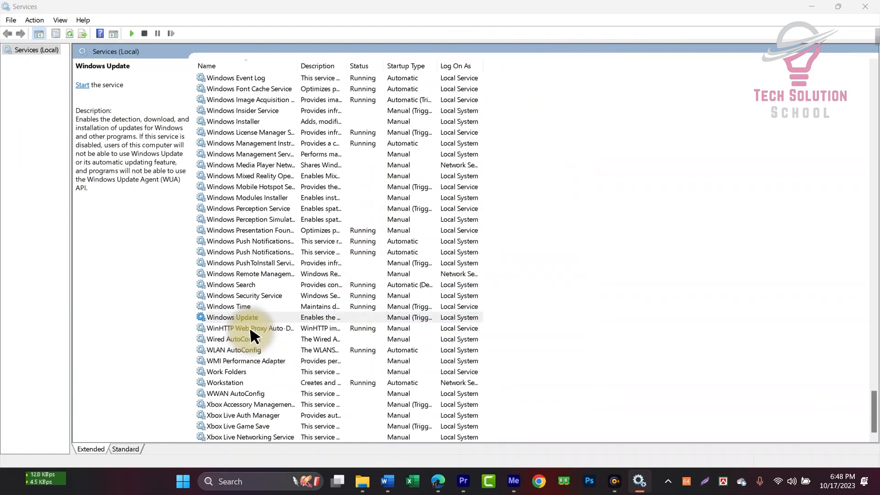
pyautogui.doubleClick(252, 321)
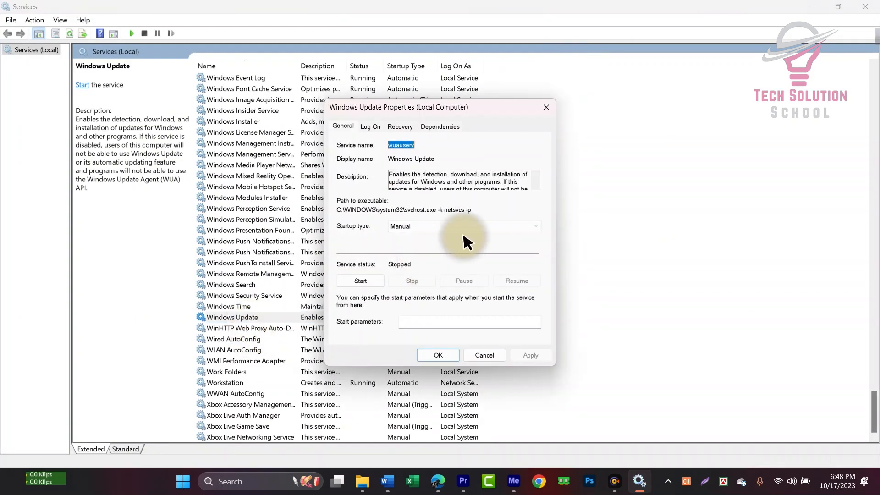
# Step: Set the Windows Update service's startup type to Disabled and apply the change
pyautogui.click(419, 226)
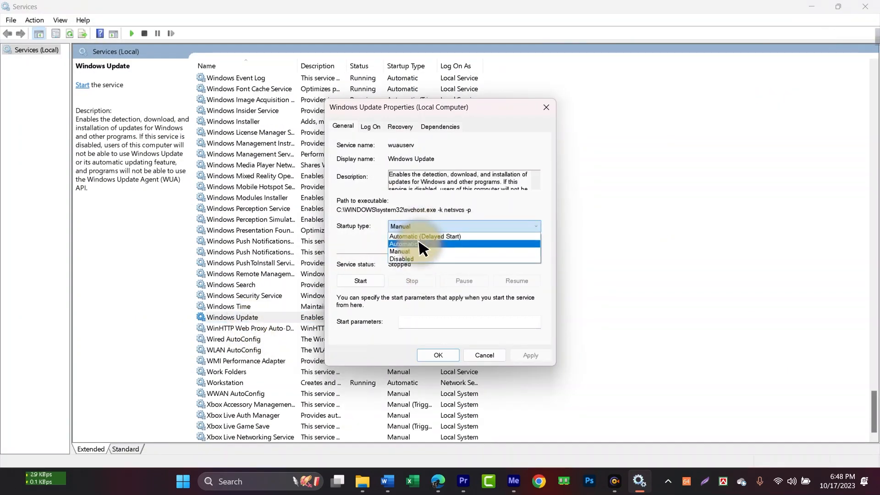
pyautogui.click(418, 243)
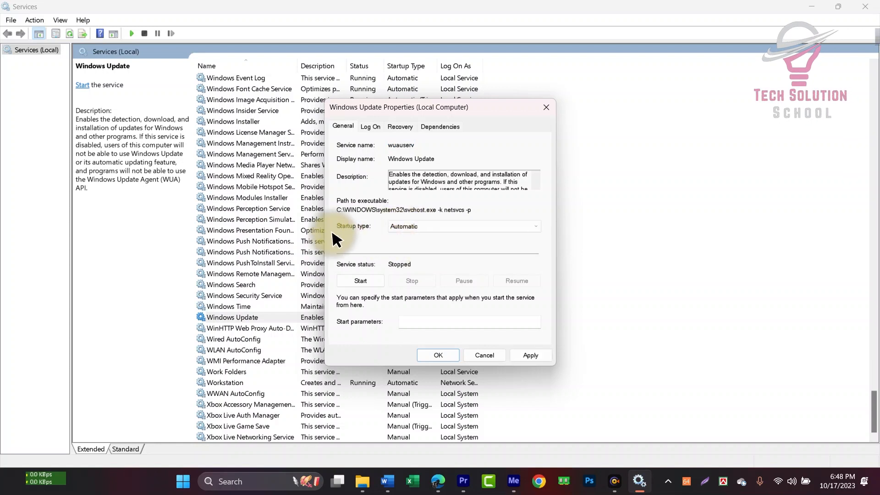
pyautogui.click(406, 227)
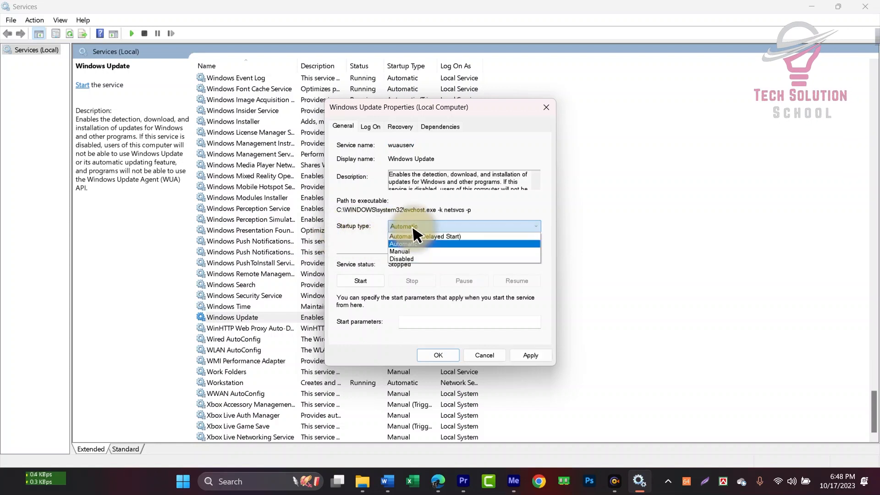
pyautogui.click(412, 258)
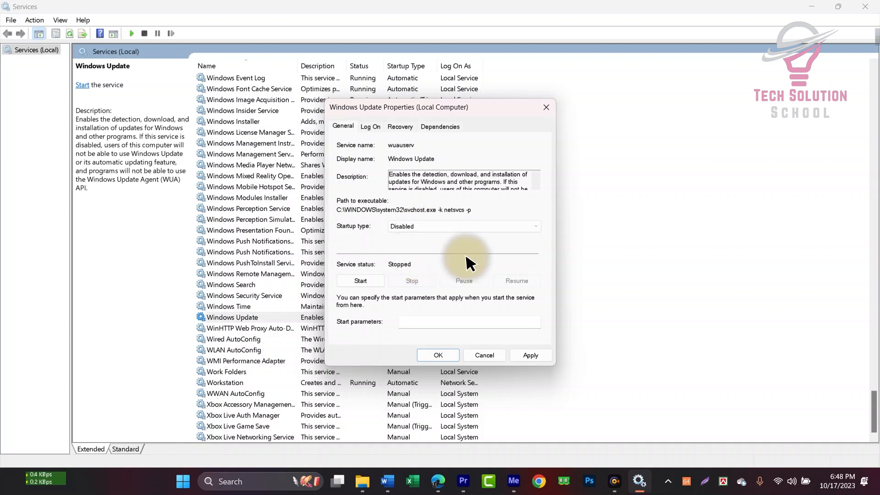
pyautogui.click(530, 355)
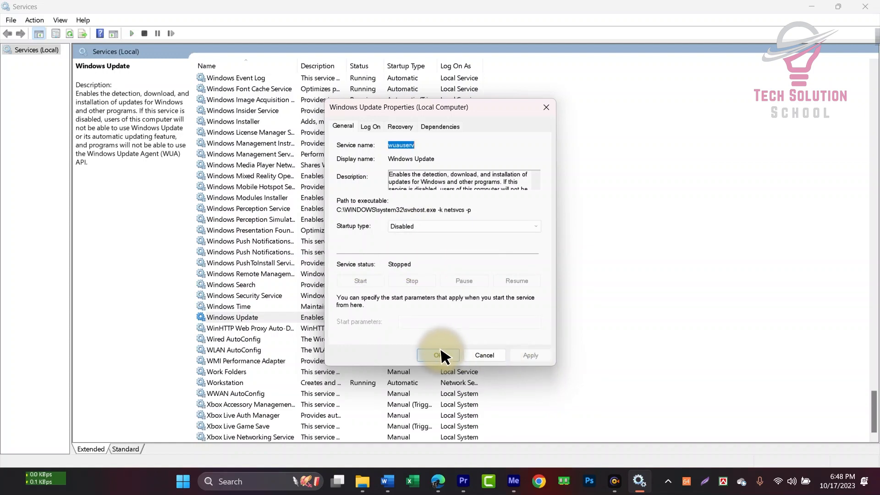
# Step: Close the Windows Update service properties and return to the desktop, refreshing it several times
pyautogui.click(437, 355)
pyautogui.press('super+d')
pyautogui.rightClick(408, 94)
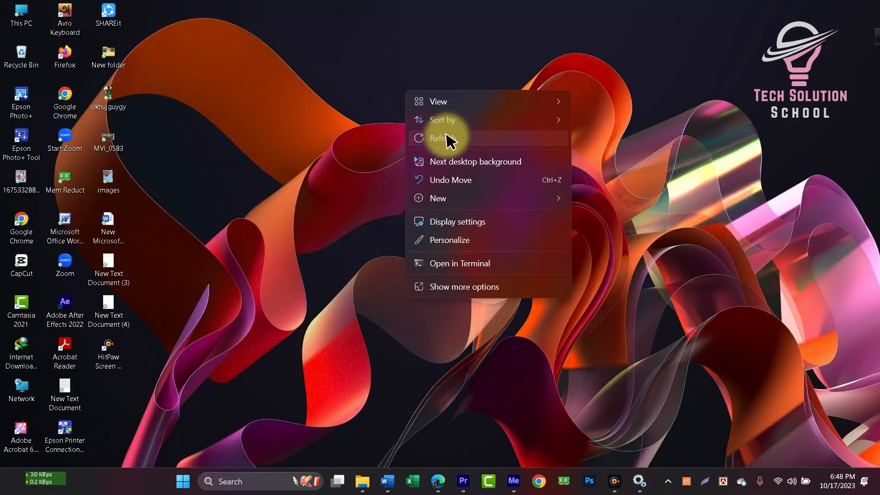
pyautogui.click(447, 140)
pyautogui.rightClick(499, 142)
pyautogui.click(499, 140)
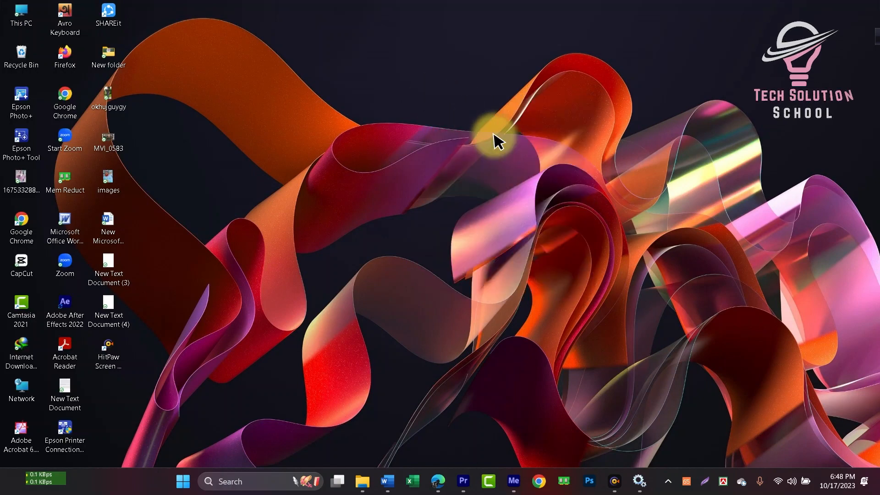
pyautogui.rightClick(433, 96)
pyautogui.click(503, 148)
pyautogui.rightClick(446, 119)
pyautogui.click(497, 164)
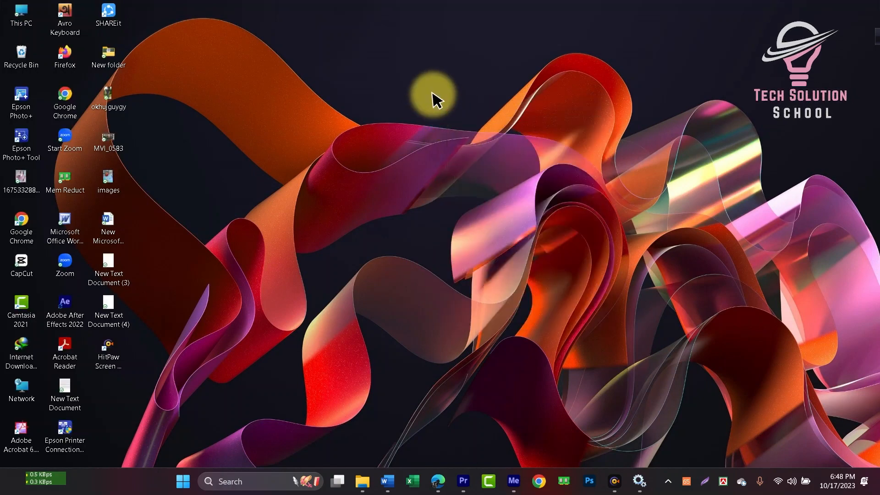
pyautogui.rightClick(434, 98)
pyautogui.click(493, 147)
pyautogui.rightClick(441, 94)
pyautogui.click(499, 143)
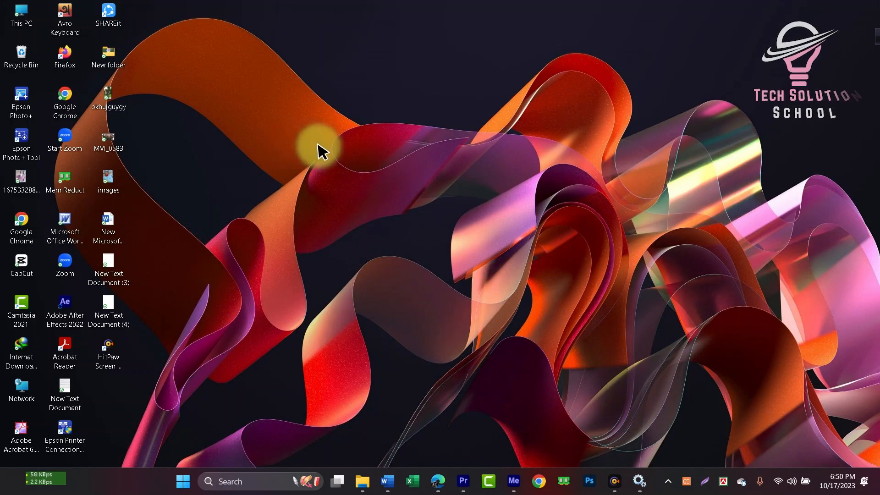
# Step: Search for "disk cleanup" and open the Disk Cleanup app
pyautogui.click(232, 483)
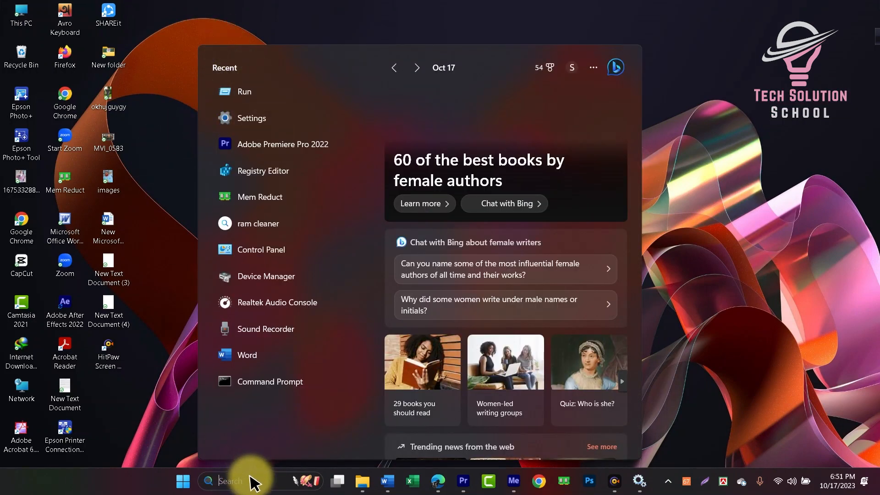
pyautogui.write('disk')
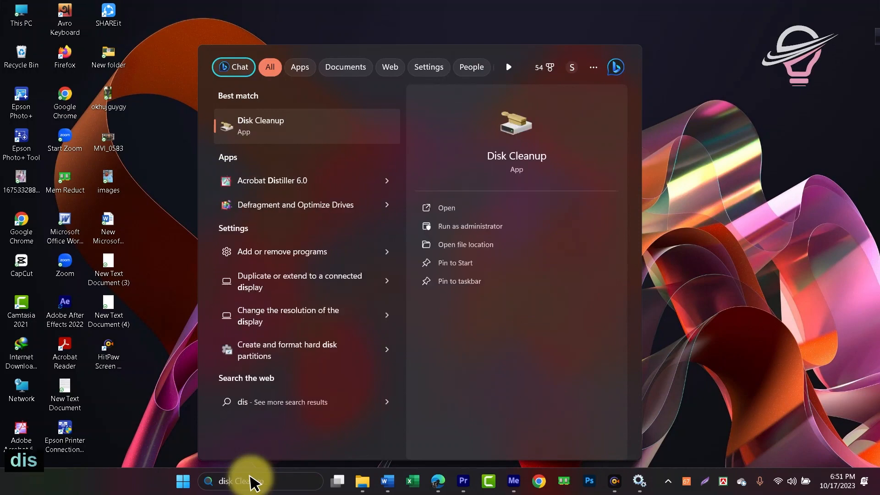
pyautogui.write(' cleanup')
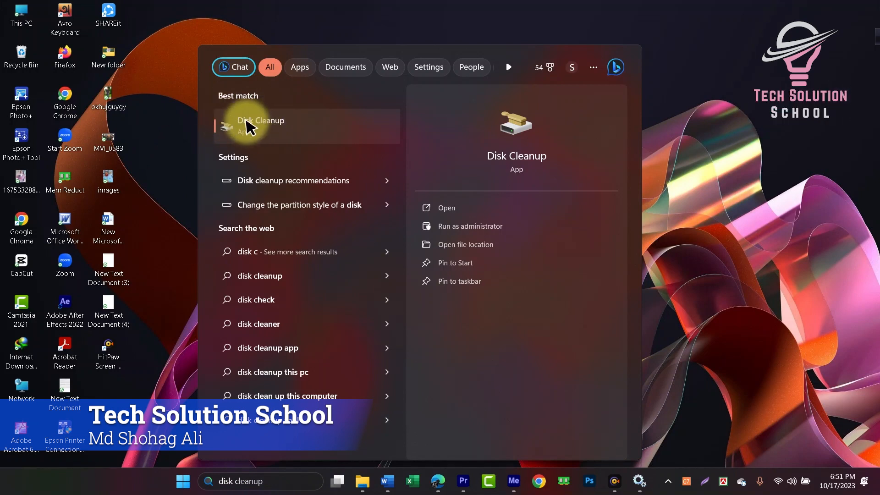
pyautogui.click(252, 133)
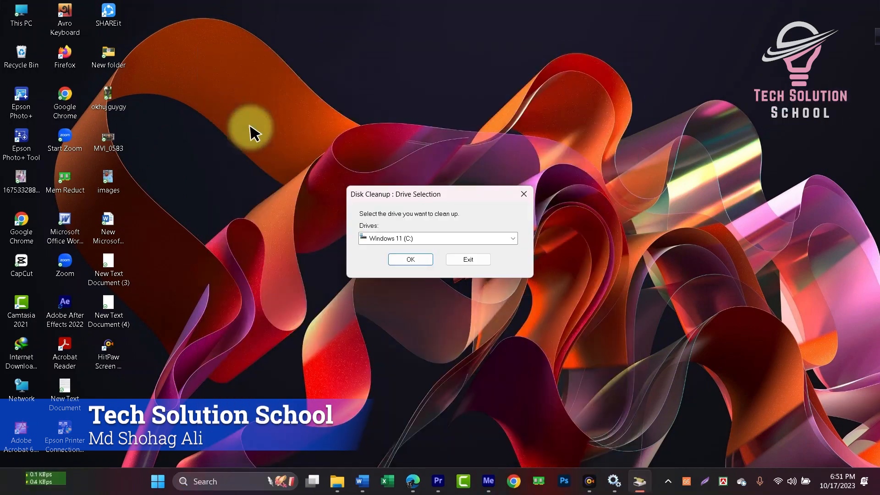
# Step: Choose the Windows 11 (C:) drive for cleanup and move the resulting Disk Cleanup window toward the middle of the desktop
pyautogui.click(390, 240)
pyautogui.click(394, 249)
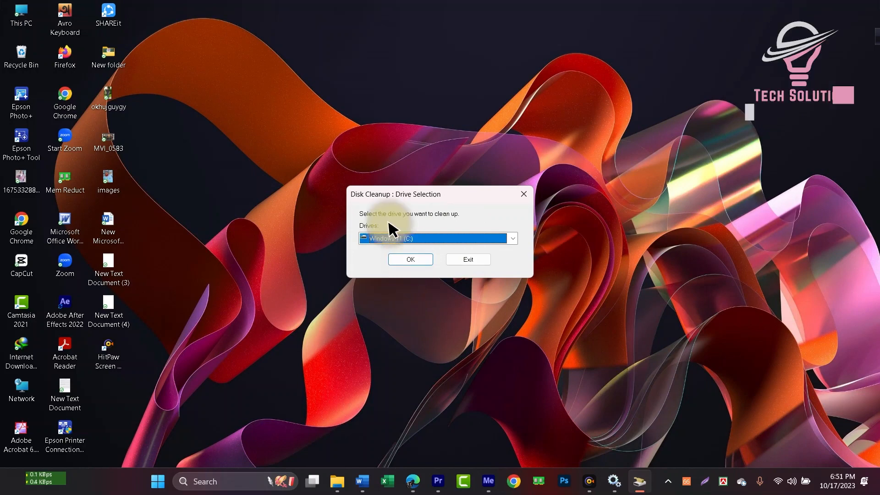
pyautogui.click(416, 262)
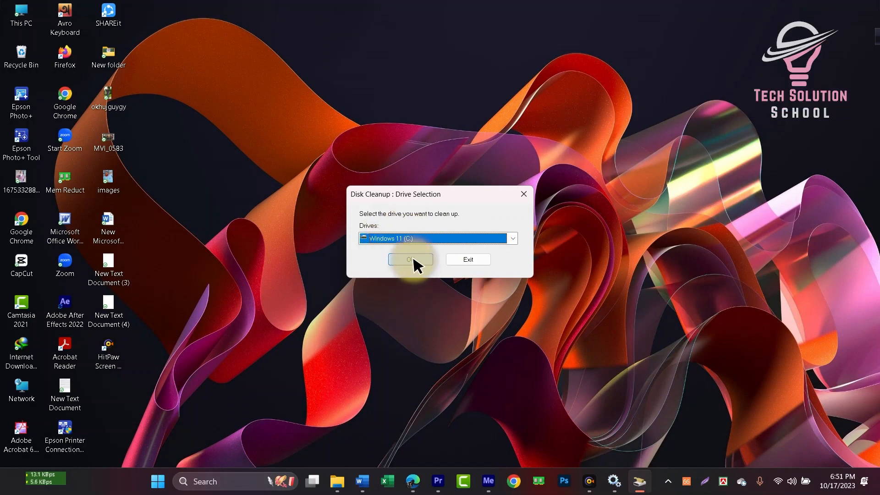
pyautogui.moveTo(174, 42); pyautogui.dragTo(493, 65)
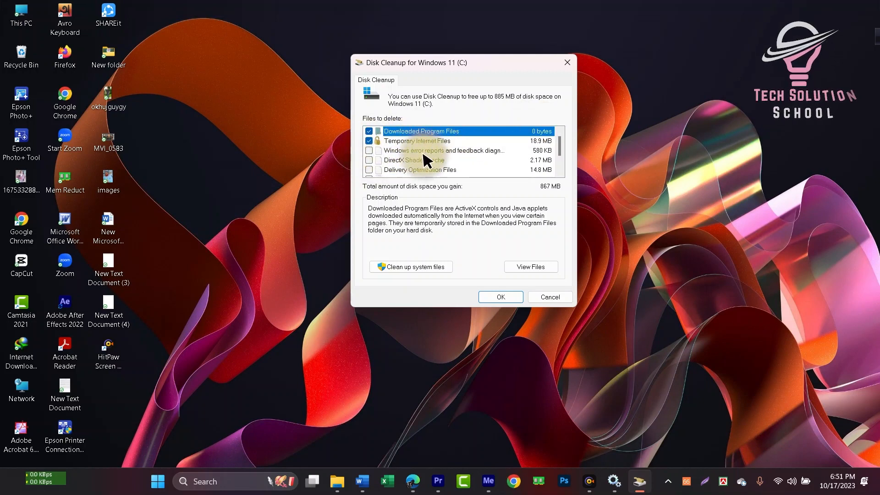
# Step: Mark DirectX Shader Cache, Delivery Optimization Files, Recycle Bin and Temporary files for deletion in addition to the preselected items
pyautogui.click(368, 158)
pyautogui.scroll(-1, 410, 159)
pyautogui.click(366, 139)
pyautogui.click(368, 141)
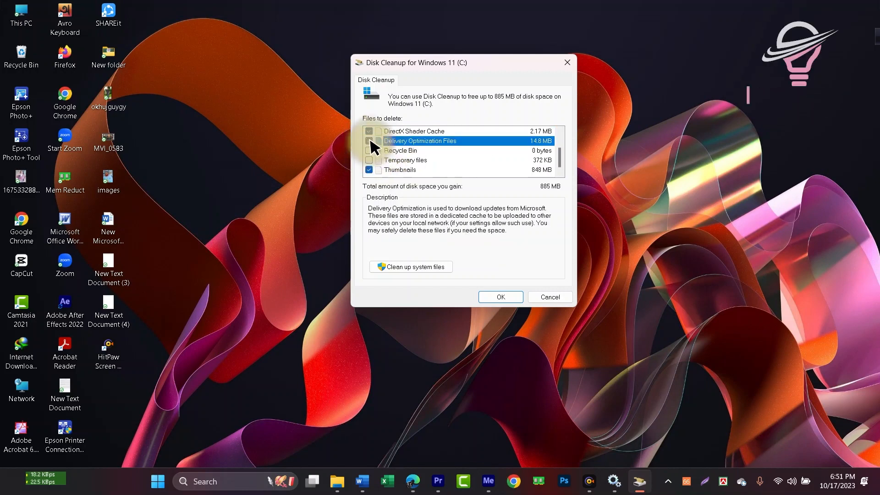
pyautogui.click(369, 151)
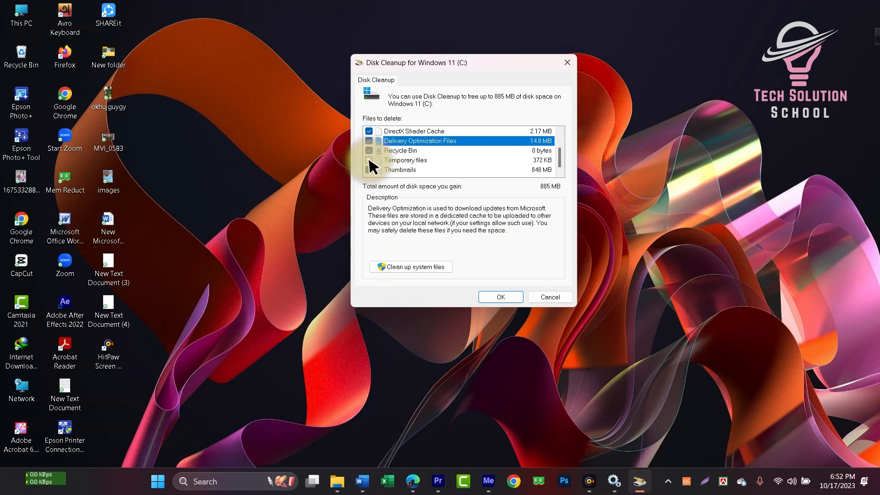
pyautogui.click(369, 160)
pyautogui.click(497, 298)
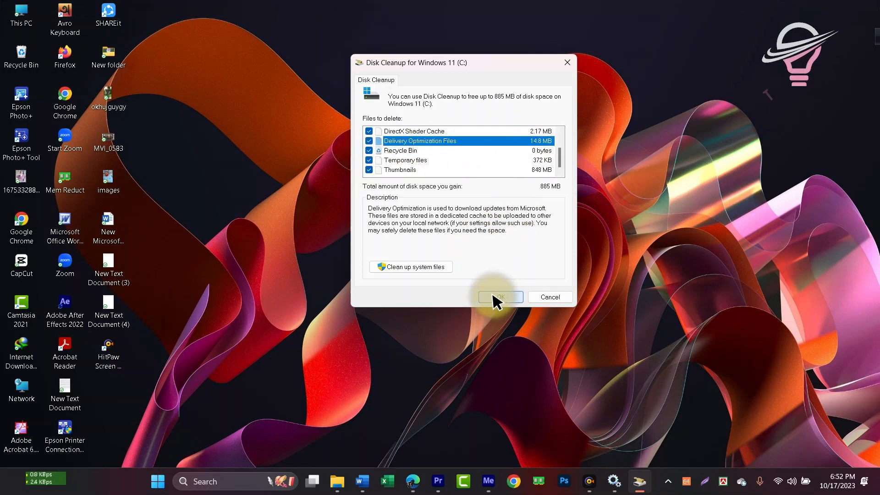
# Step: Rescan the Windows 11 (C:) drive including system files and permanently delete the preselected file types
pyautogui.click(402, 268)
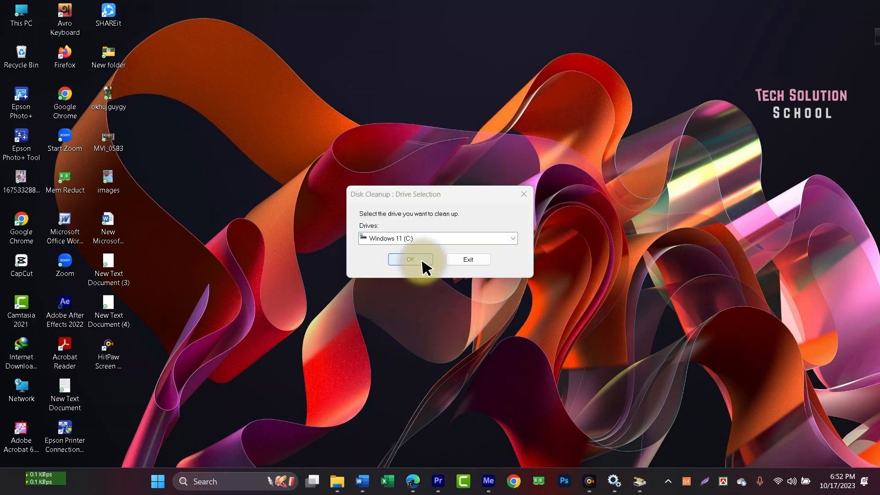
pyautogui.click(422, 265)
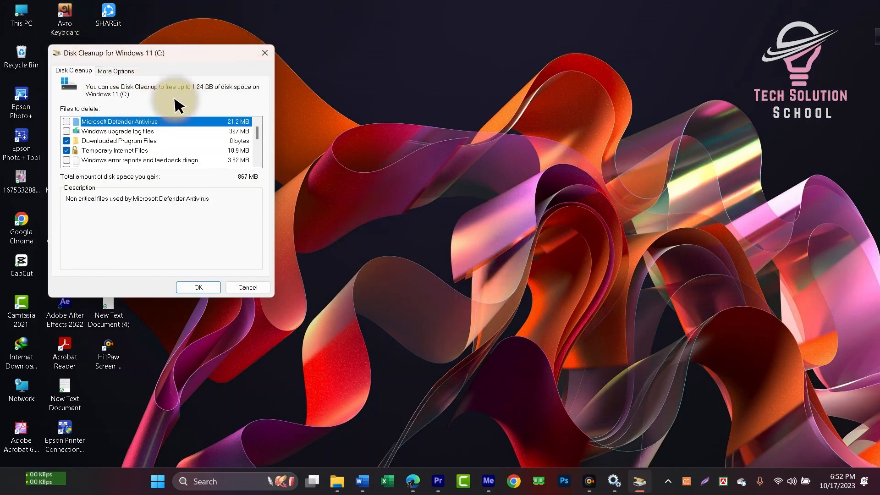
pyautogui.click(198, 287)
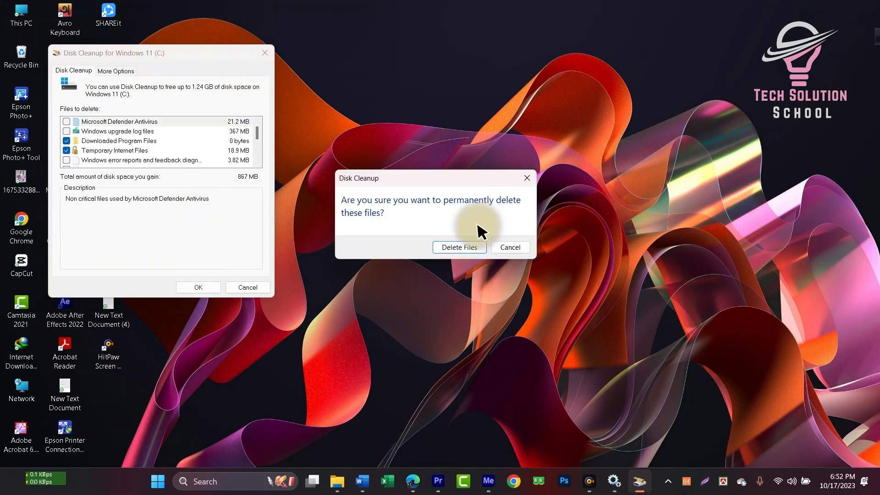
pyautogui.click(457, 249)
# Step: Move the Disk Cleanup progress window aside and refresh the desktop repeatedly
pyautogui.rightClick(417, 109)
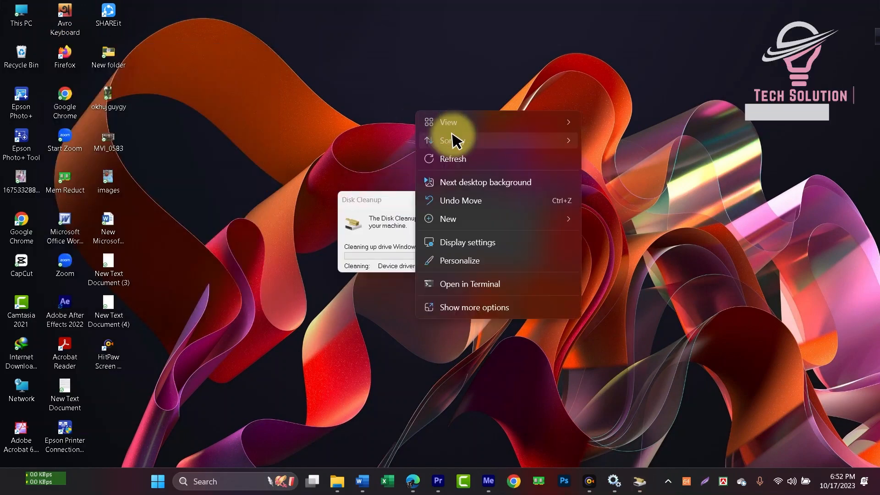
pyautogui.click(451, 146)
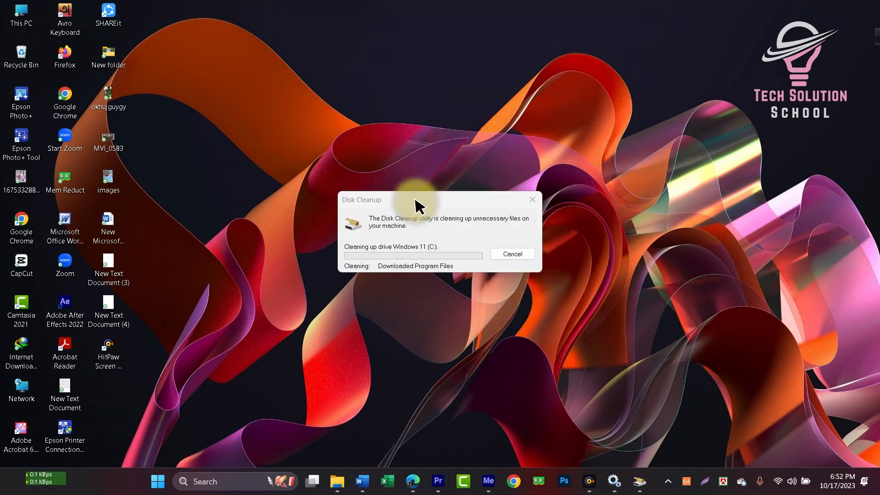
pyautogui.moveTo(431, 194); pyautogui.dragTo(515, 185)
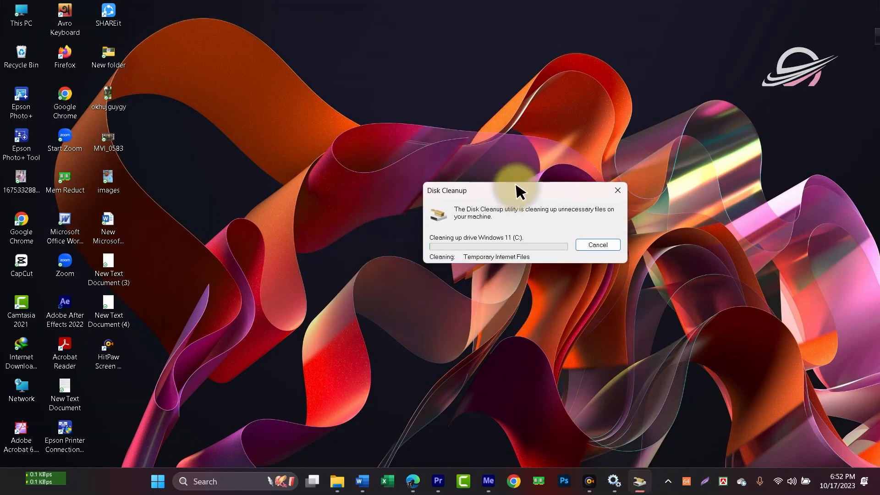
pyautogui.rightClick(394, 113)
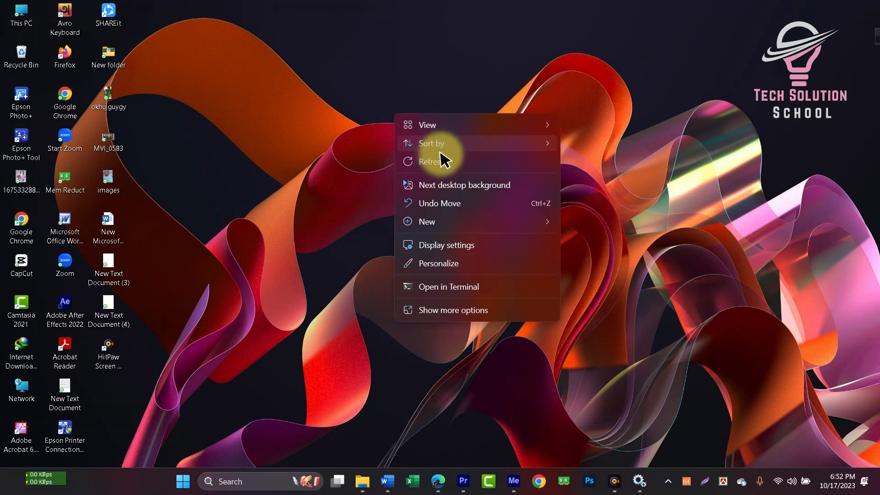
pyautogui.click(448, 159)
pyautogui.rightClick(387, 113)
pyautogui.click(452, 162)
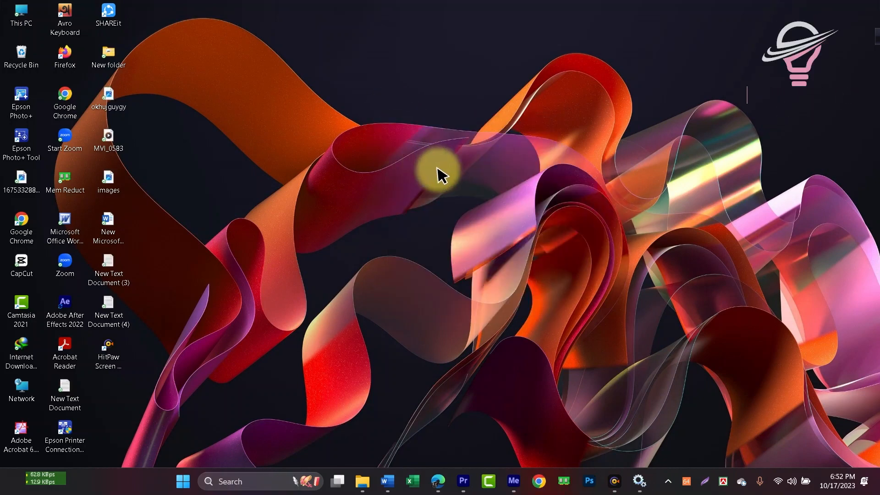
pyautogui.rightClick(403, 133)
pyautogui.click(447, 180)
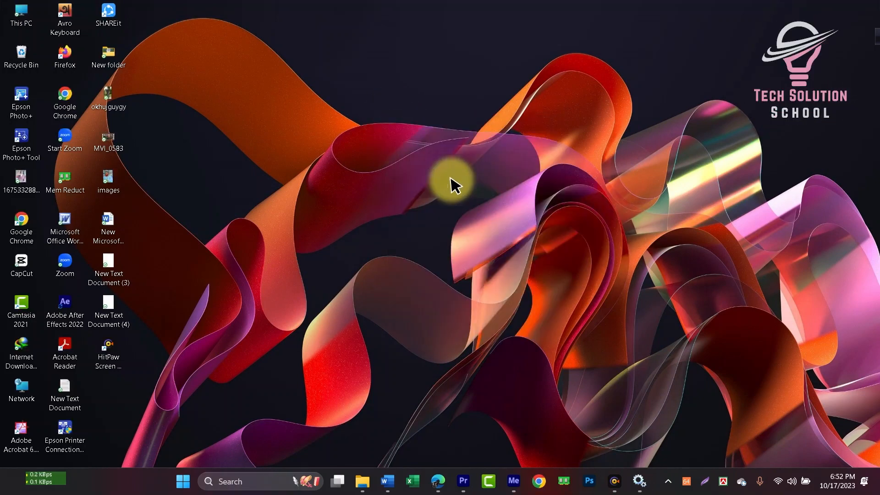